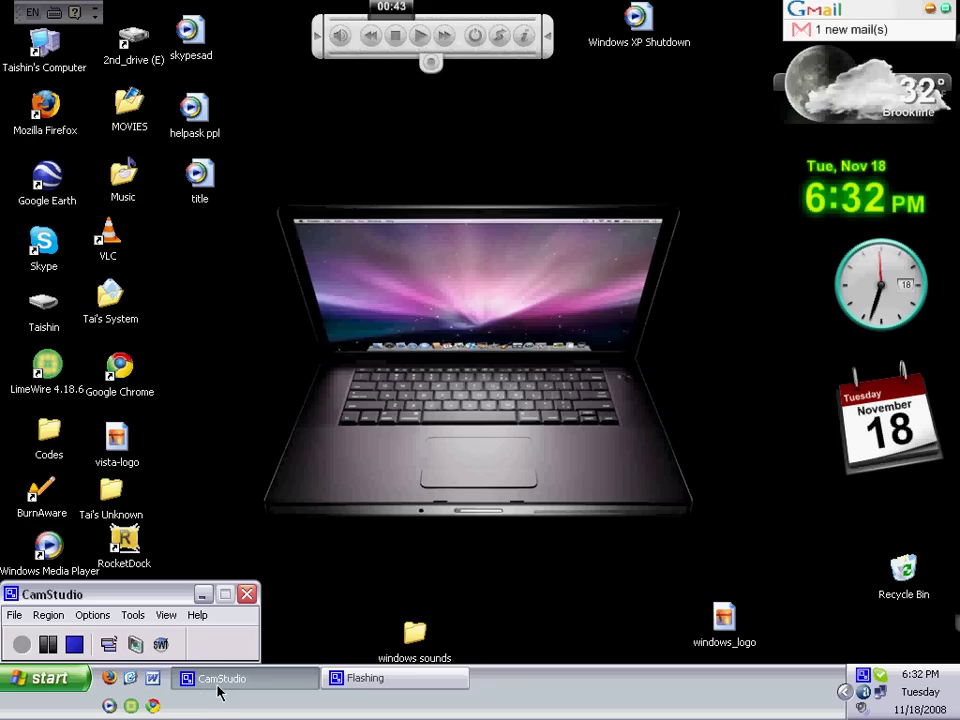
- View the desktop and Google Chrome shortcut context menus, then dismiss them
{"action": "right_click", "coordinate": [255, 406]}
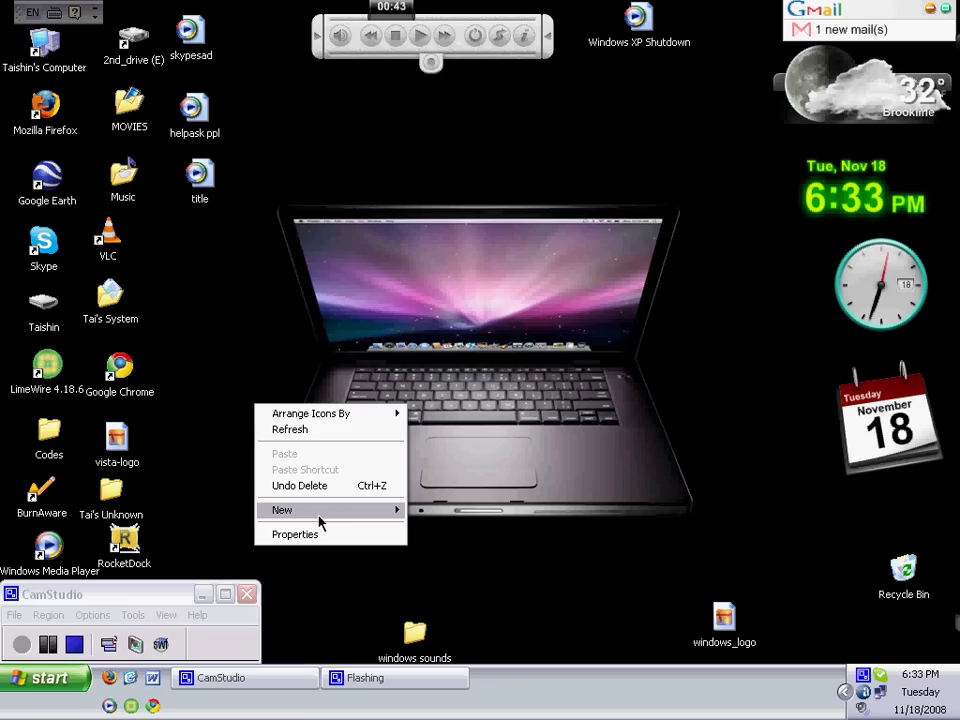
{"action": "left_click", "coordinate": [500, 537]}
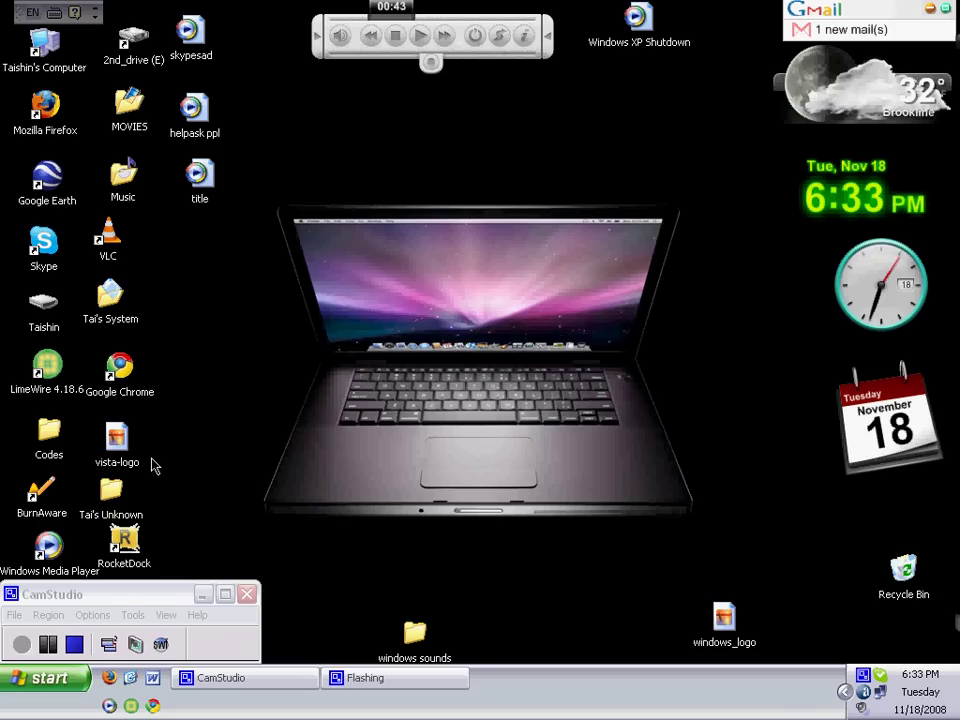
{"action": "right_click", "coordinate": [122, 375]}
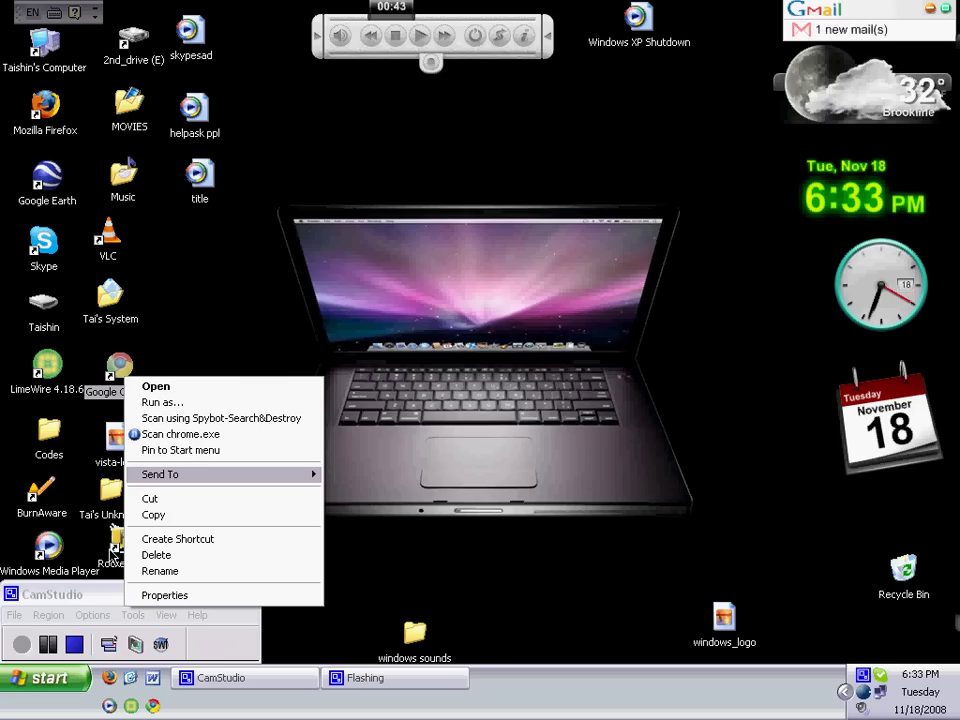
{"action": "left_click", "coordinate": [70, 640]}
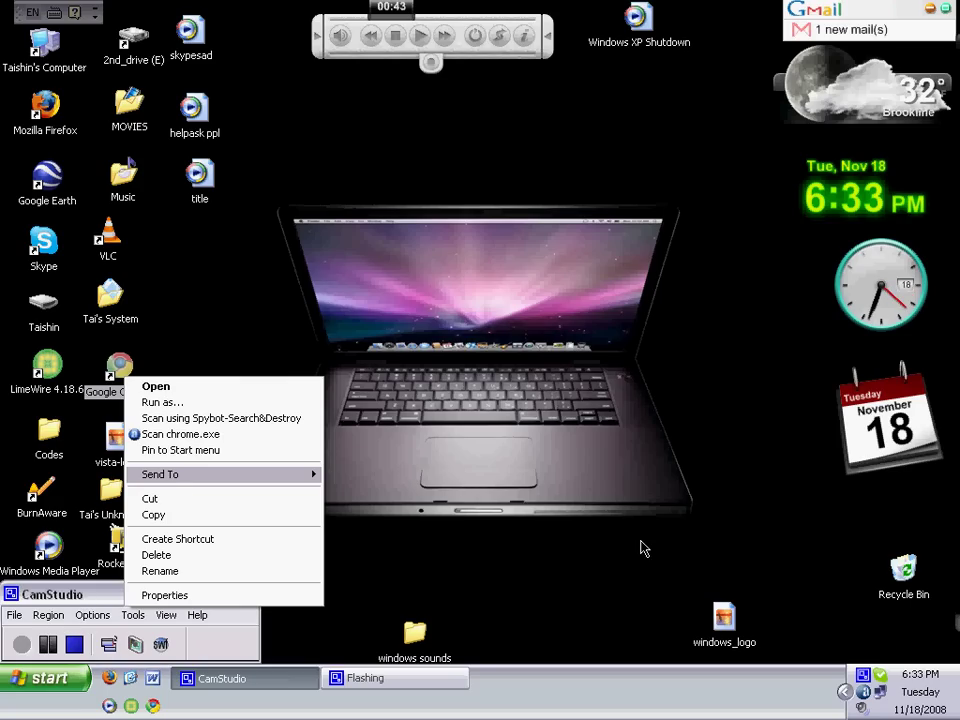
{"action": "left_click", "coordinate": [447, 554]}
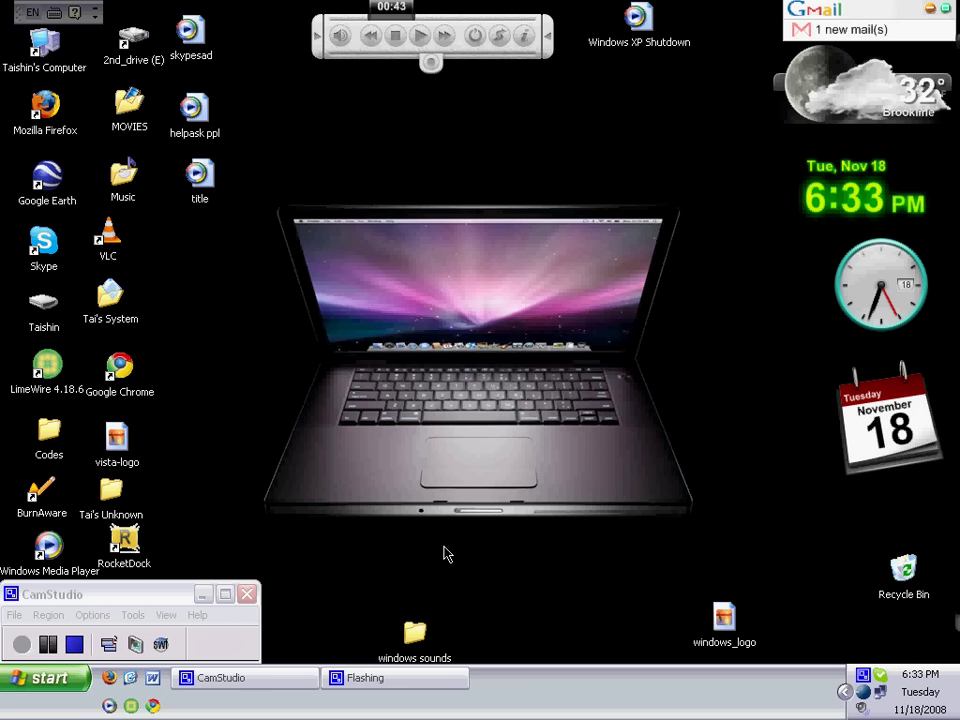
- Run 'sendto' from the Start menu to open the SendTo folder, then move it upper right
{"action": "left_click", "coordinate": [35, 680]}
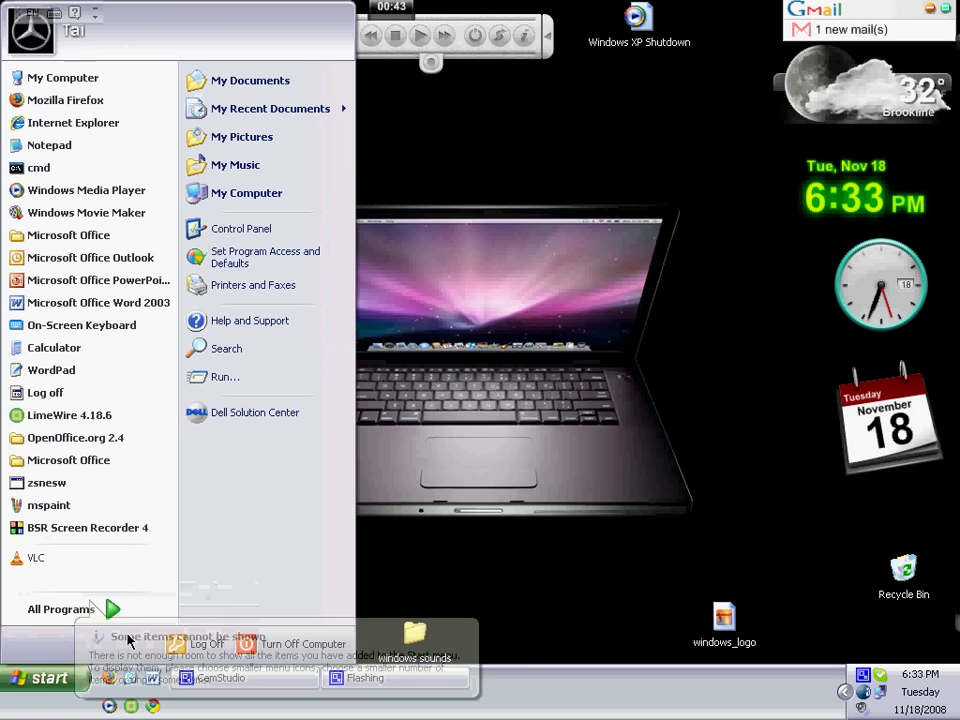
{"action": "left_click", "coordinate": [224, 377]}
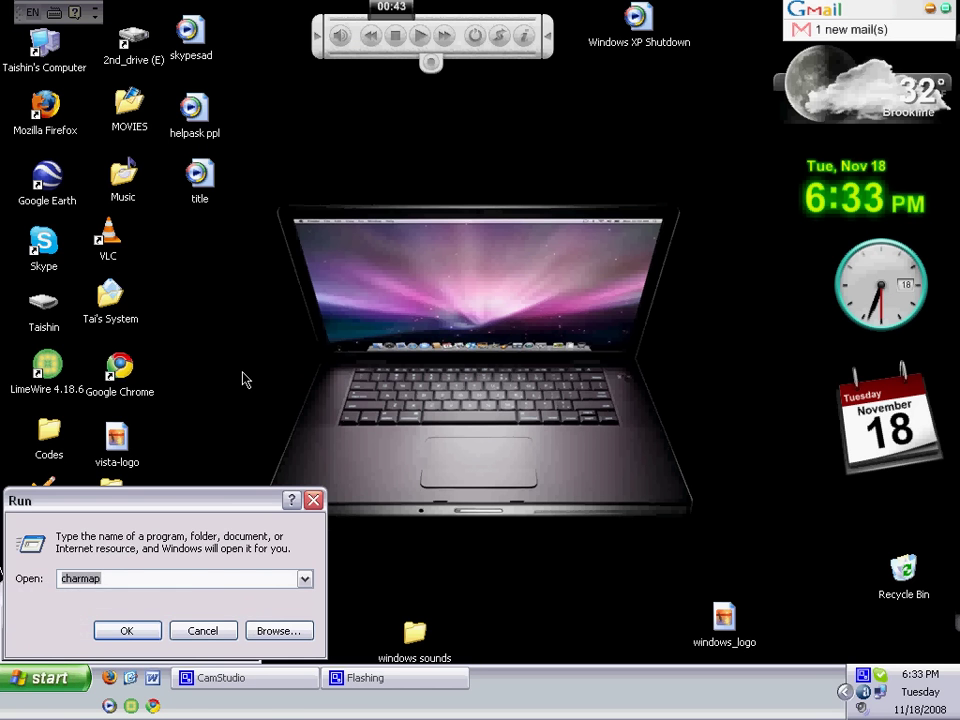
{"action": "type", "text": "sendt"}
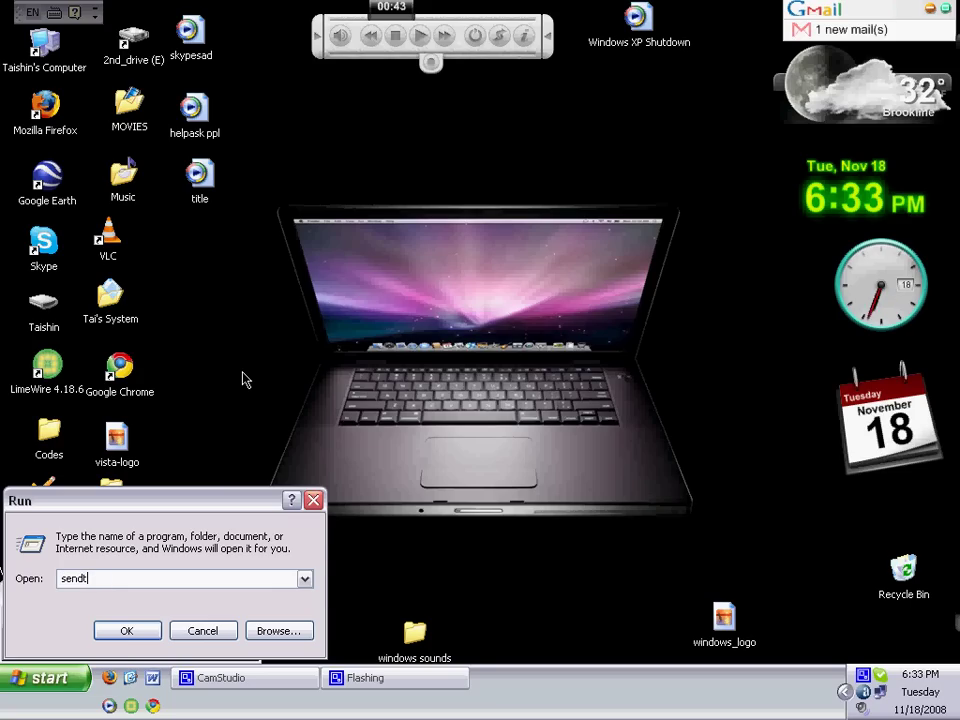
{"action": "key", "text": "Return"}
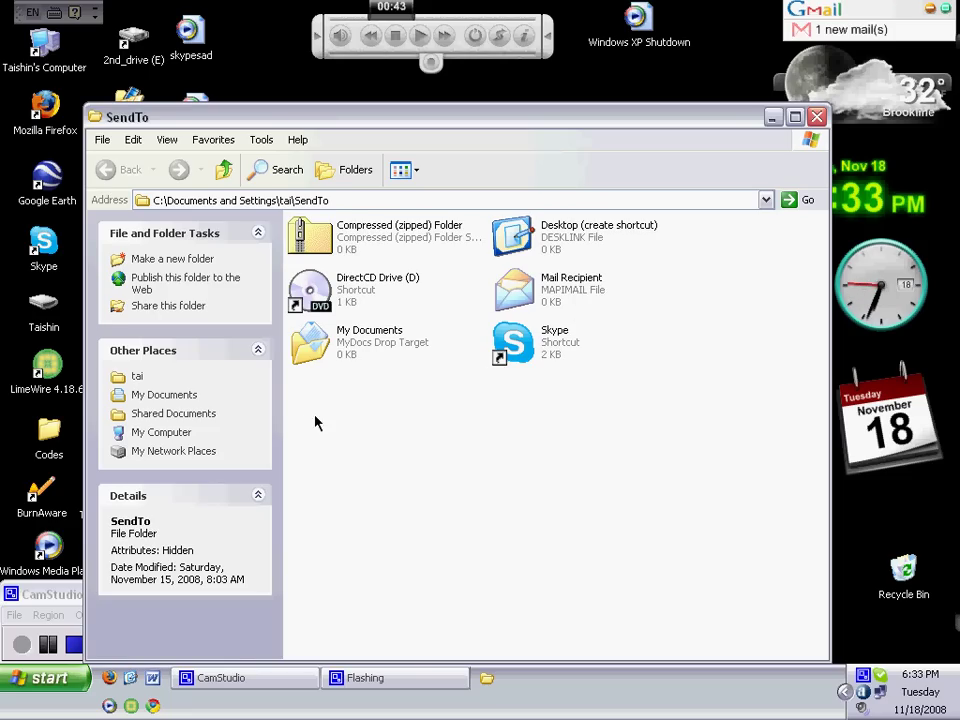
{"action": "key", "text": "ctrl+a"}
{"action": "left_click", "coordinate": [624, 431]}
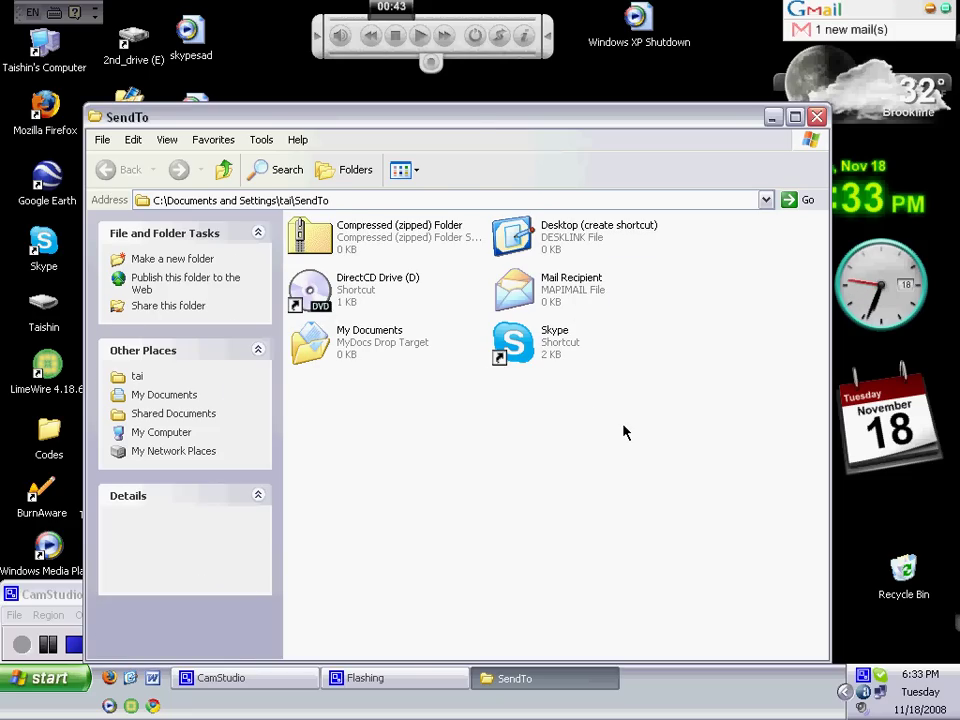
{"action": "left_click_drag", "start_coordinate": [473, 125], "coordinate": [732, 50]}
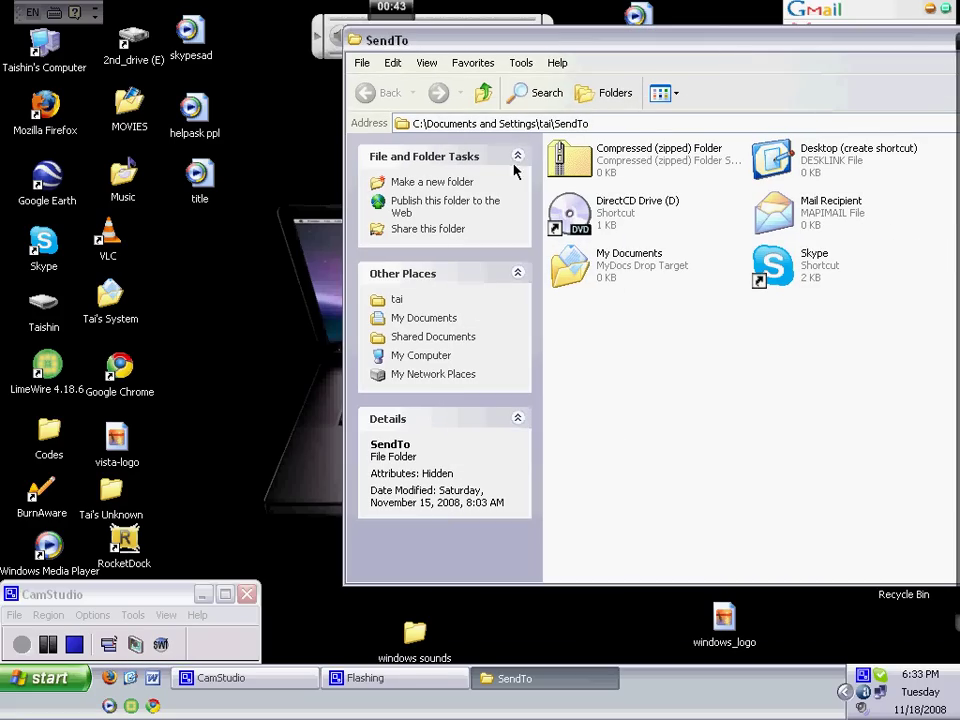
{"action": "left_click", "coordinate": [188, 181]}
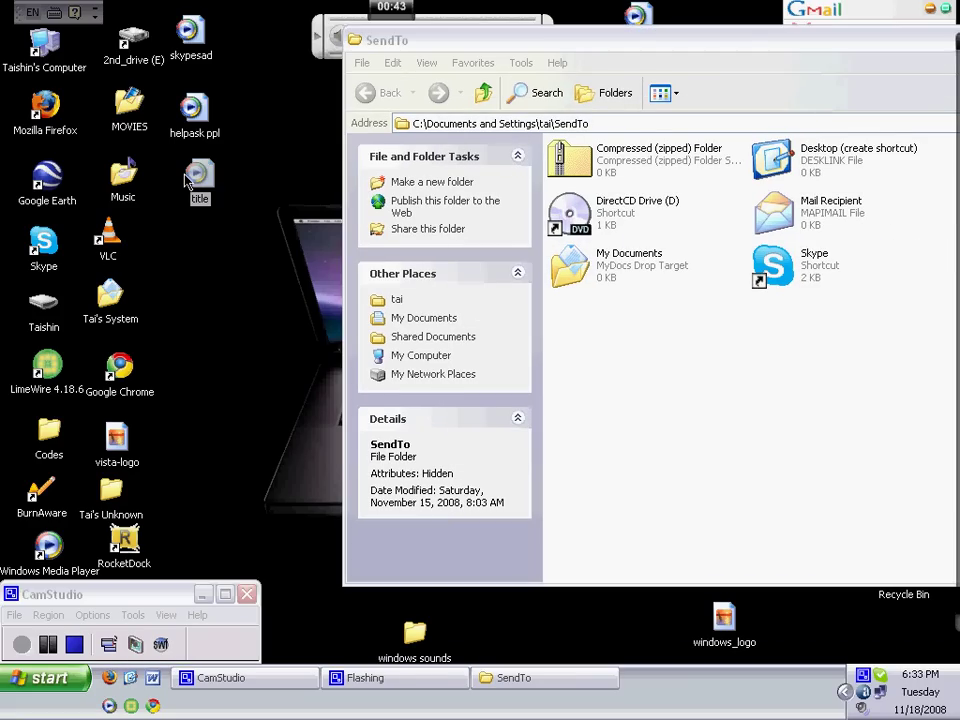
{"action": "right_click", "coordinate": [187, 181]}
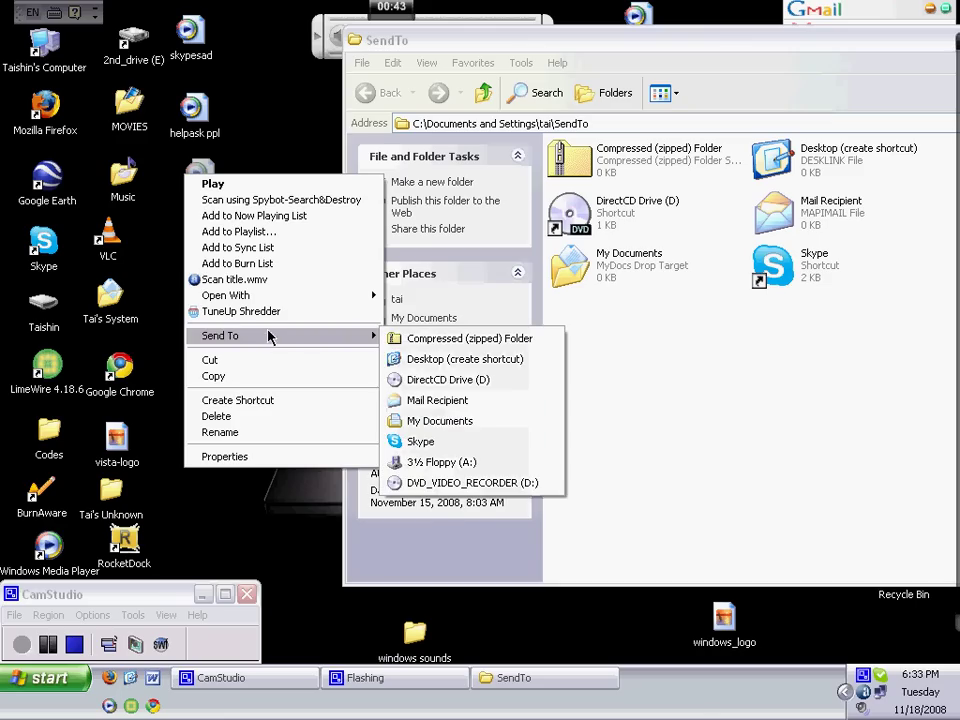
{"action": "mouse_move", "coordinate": [349, 338]}
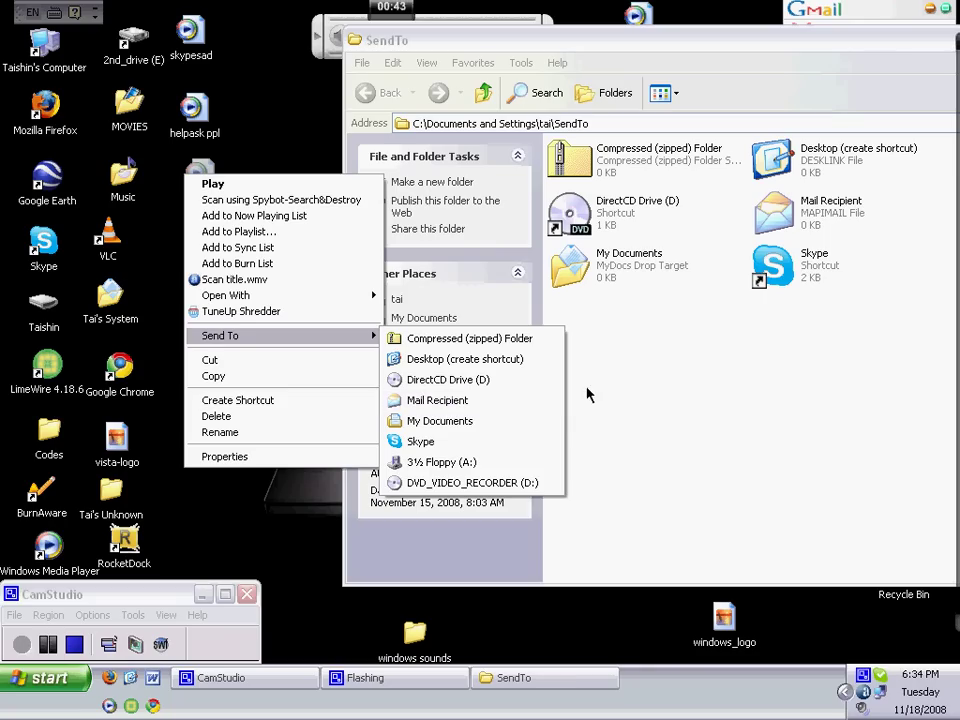
- Copy a Notepad shortcut from All Programs > Accessories into the SendTo folder
{"action": "left_click", "coordinate": [473, 482]}
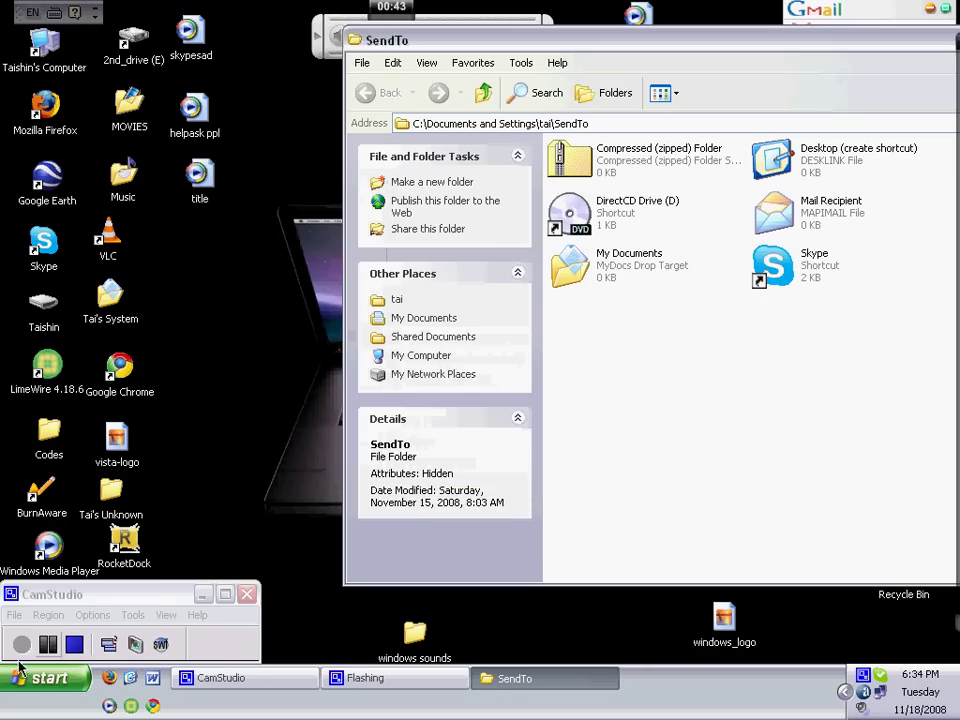
{"action": "left_click", "coordinate": [40, 678]}
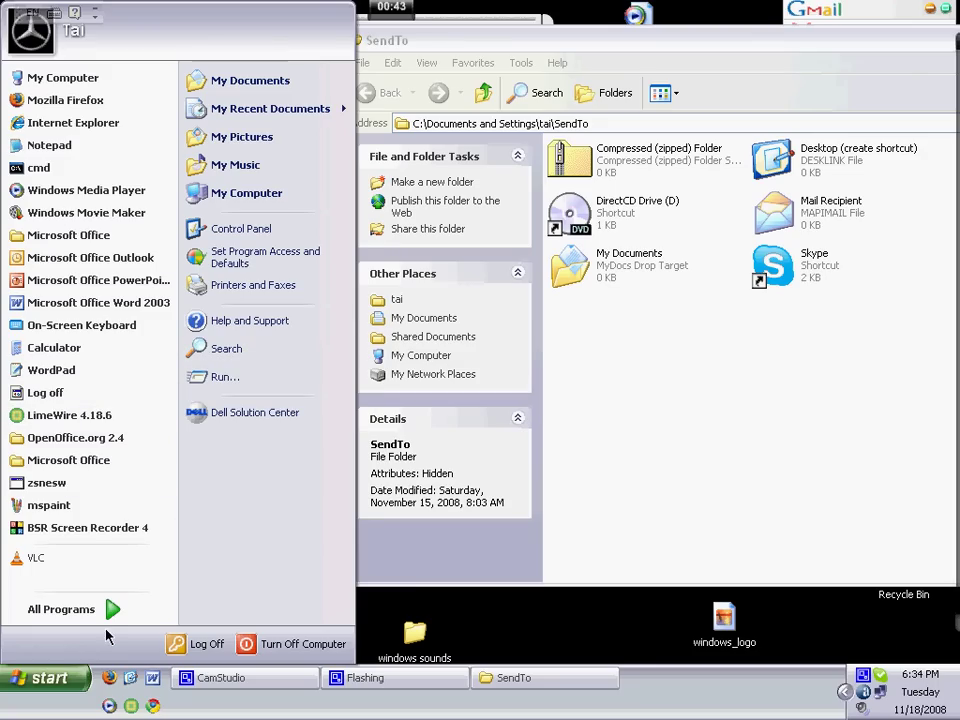
{"action": "left_click", "coordinate": [112, 609]}
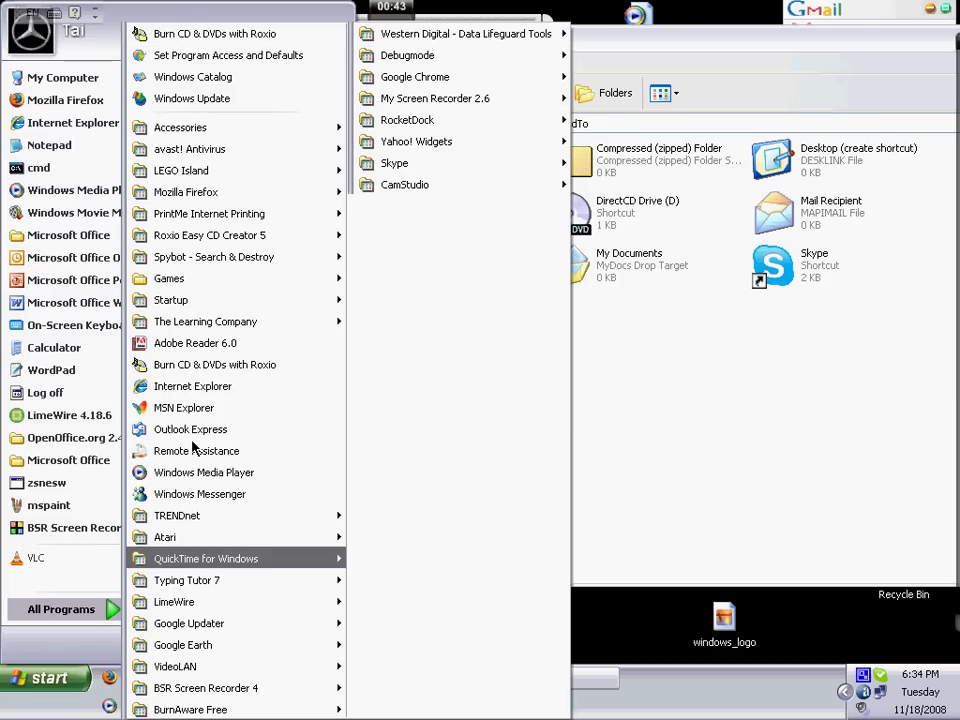
{"action": "mouse_move", "coordinate": [240, 133]}
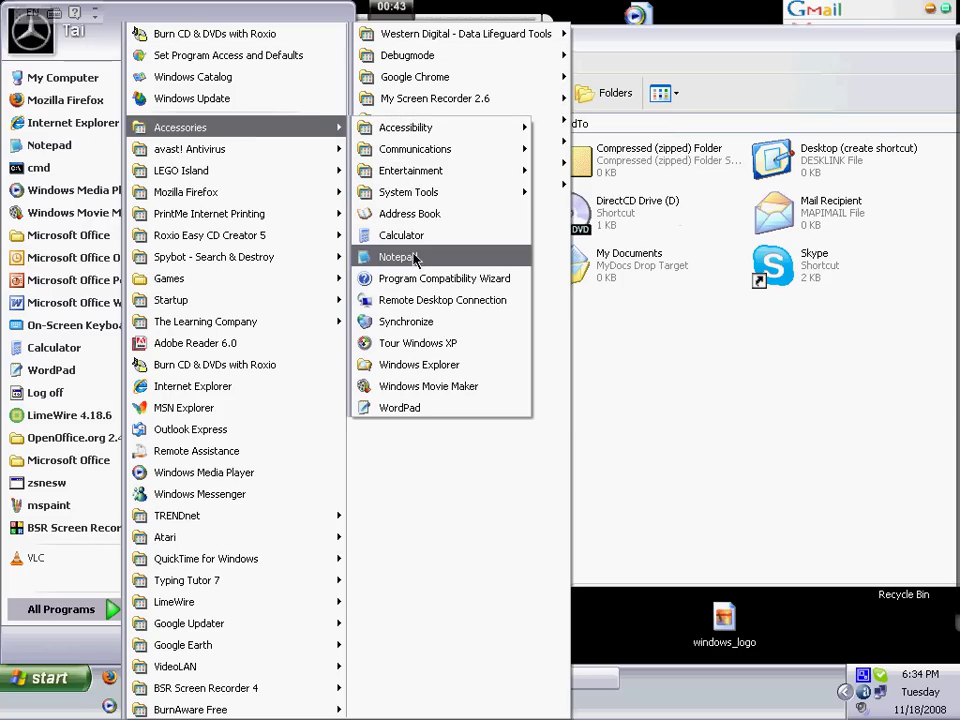
{"action": "left_click_drag", "start_coordinate": [416, 259], "coordinate": [727, 405]}
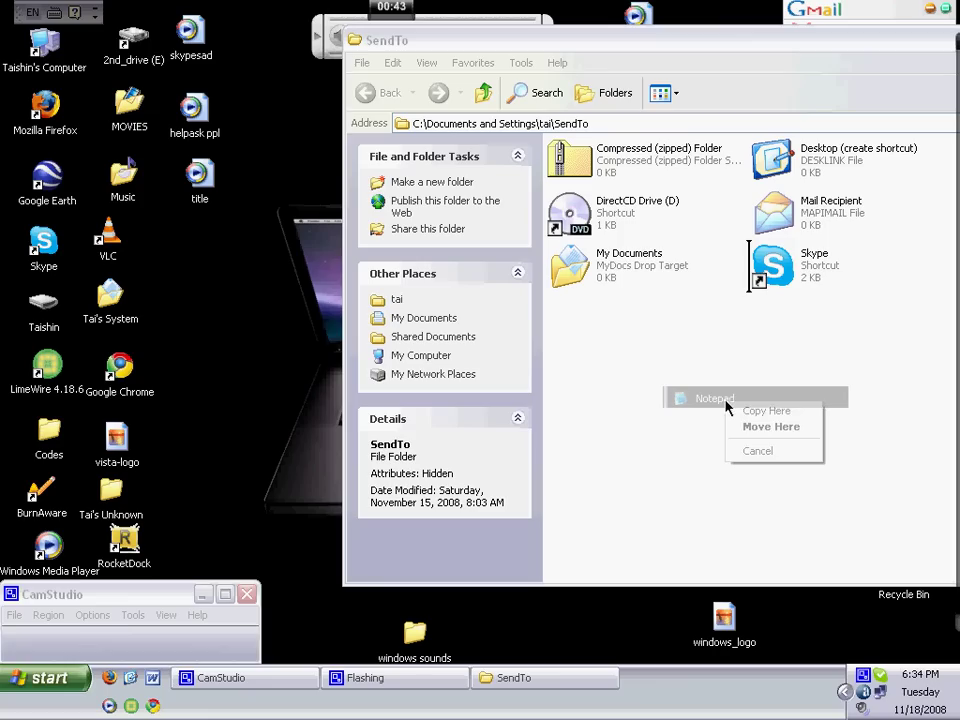
{"action": "left_click", "coordinate": [797, 413]}
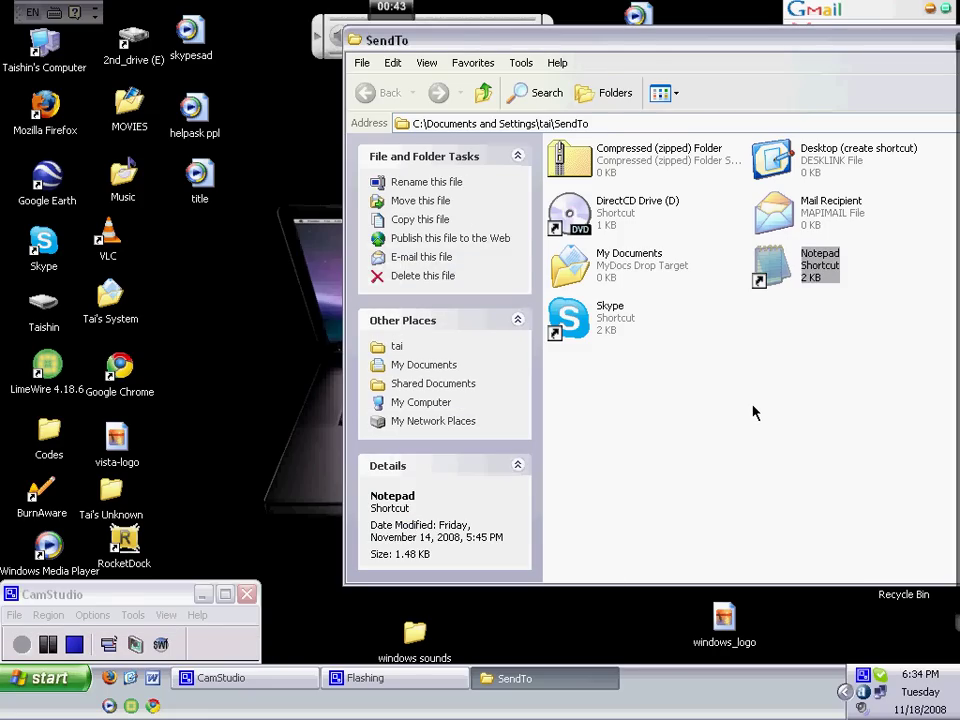
{"action": "left_click", "coordinate": [754, 413]}
{"action": "left_click_drag", "start_coordinate": [597, 50], "coordinate": [547, 22]}
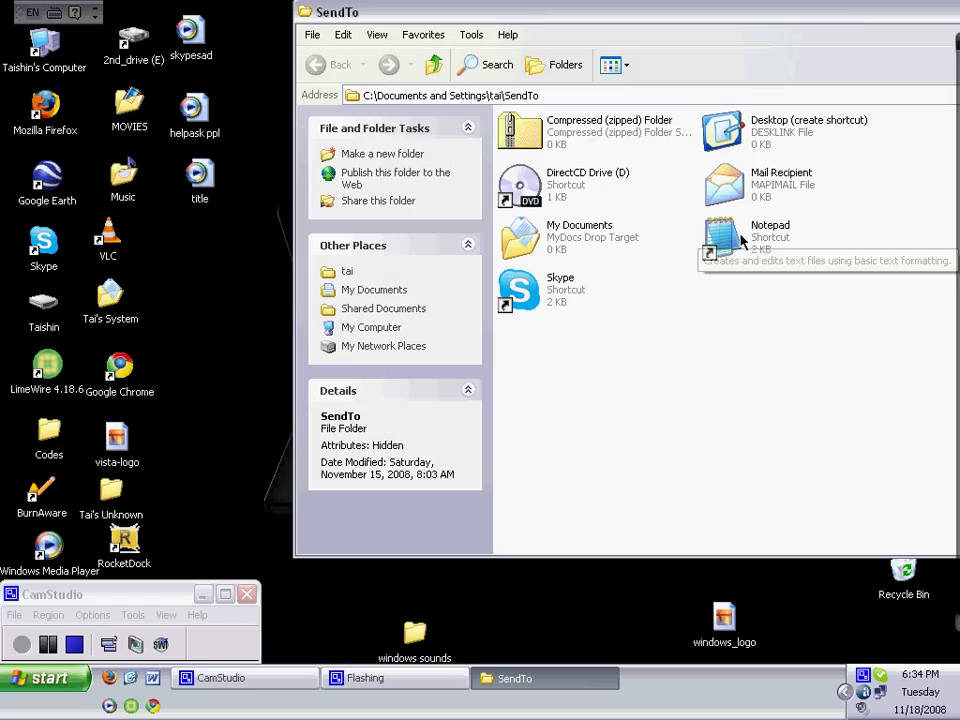
- Confirm Notepad appears in a desktop folder's Send To menu, then close the SendTo window
{"action": "right_click", "coordinate": [112, 292]}
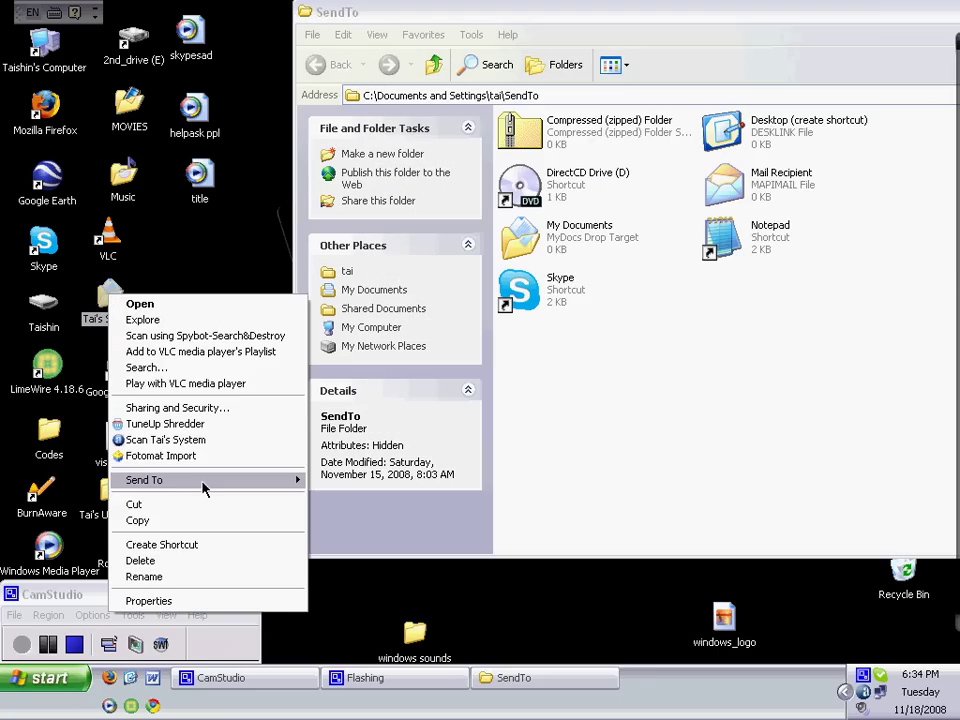
{"action": "mouse_move", "coordinate": [290, 484]}
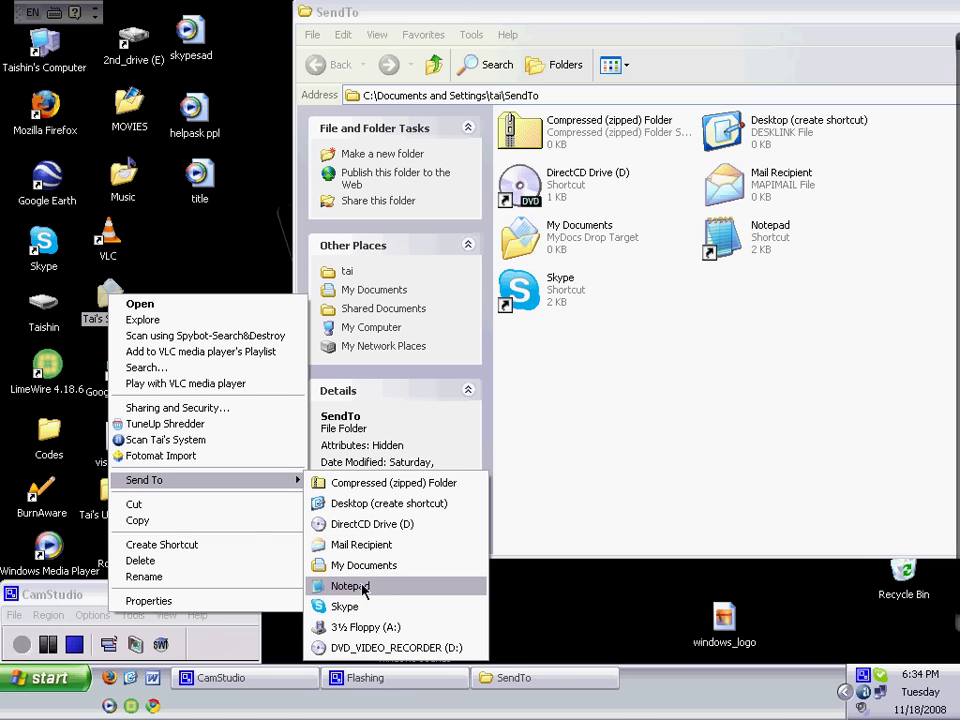
{"action": "left_click", "coordinate": [616, 333]}
{"action": "left_click_drag", "start_coordinate": [446, 14], "coordinate": [307, 14]}
{"action": "left_click", "coordinate": [806, 13]}
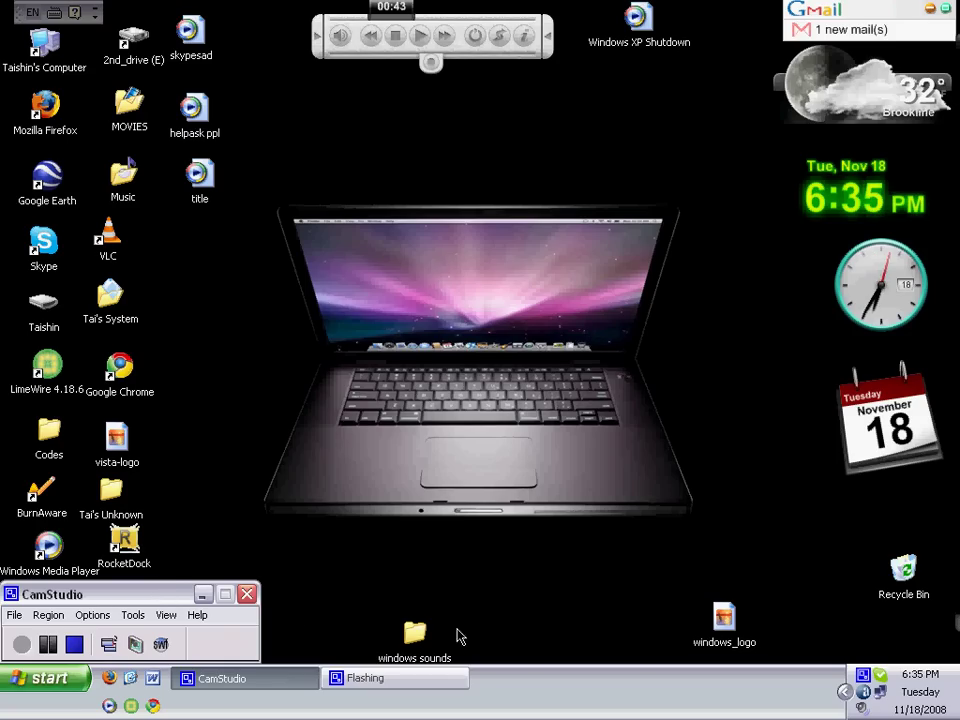
- Move the windows_logo icon to another spot on the desktop
{"action": "left_click", "coordinate": [688, 561]}
{"action": "left_click_drag", "start_coordinate": [724, 615], "coordinate": [833, 638]}
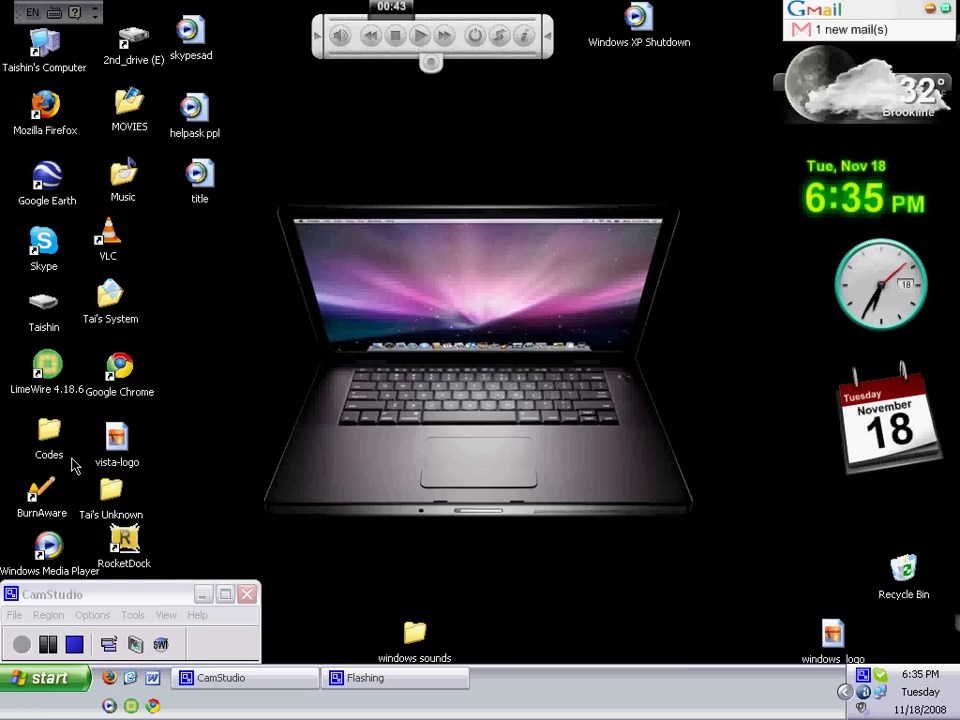
{"action": "left_click", "coordinate": [93, 594]}
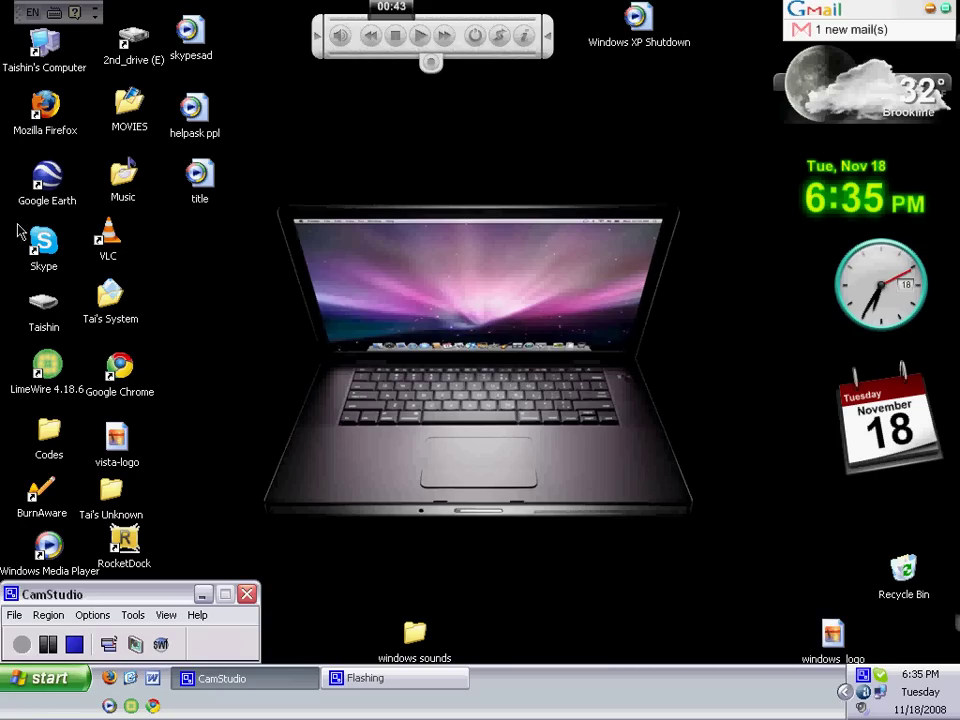
- Create a new text document on the desktop named youtube
{"action": "right_click", "coordinate": [305, 292]}
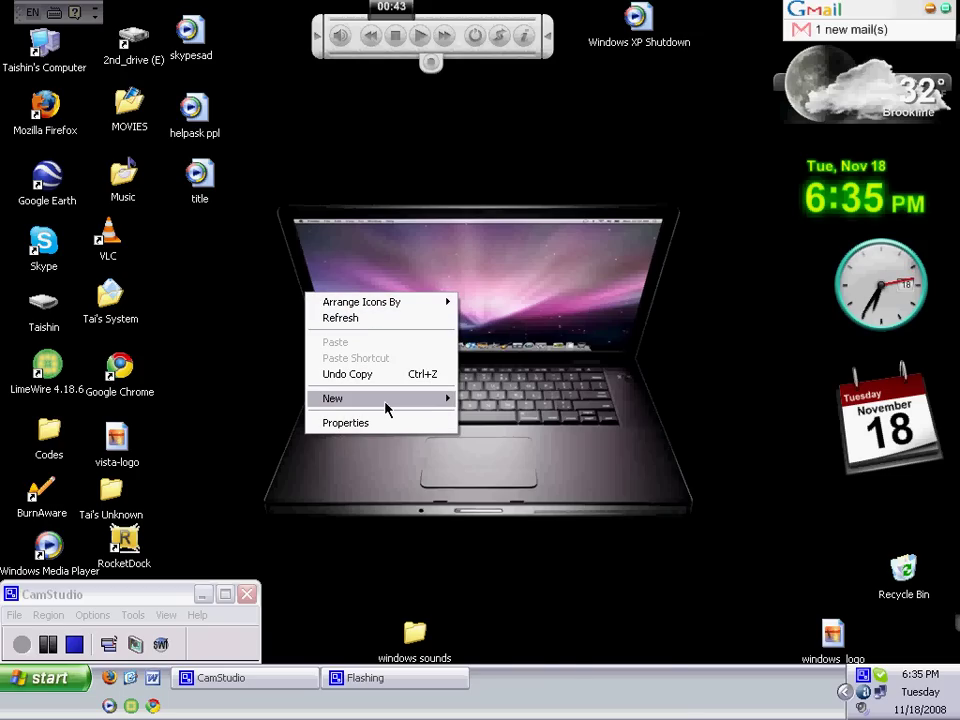
{"action": "mouse_move", "coordinate": [386, 408]}
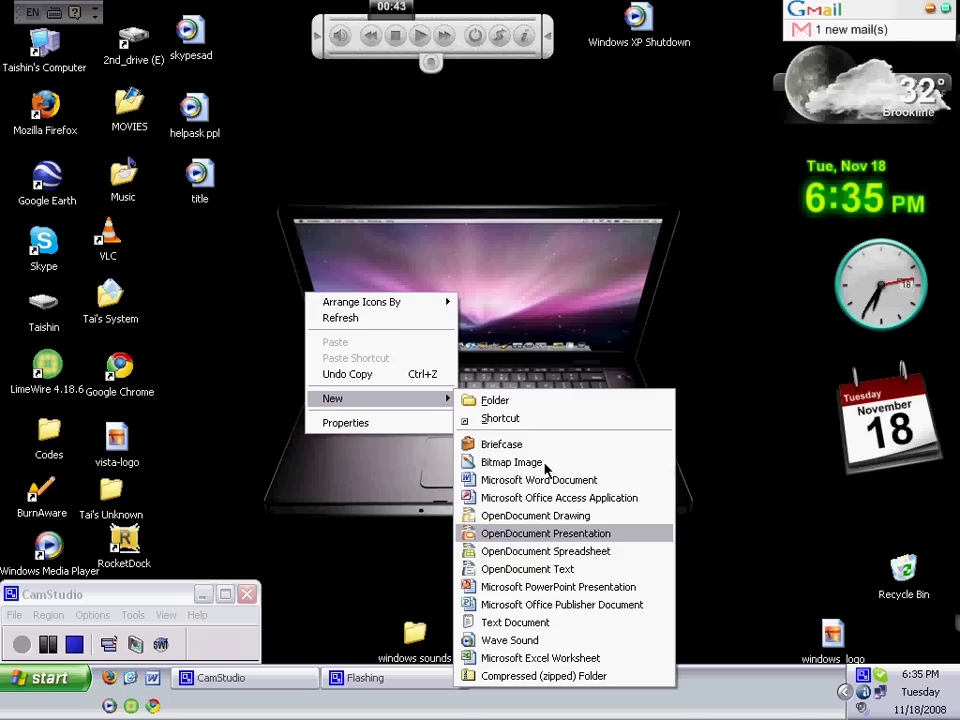
{"action": "left_click", "coordinate": [558, 627]}
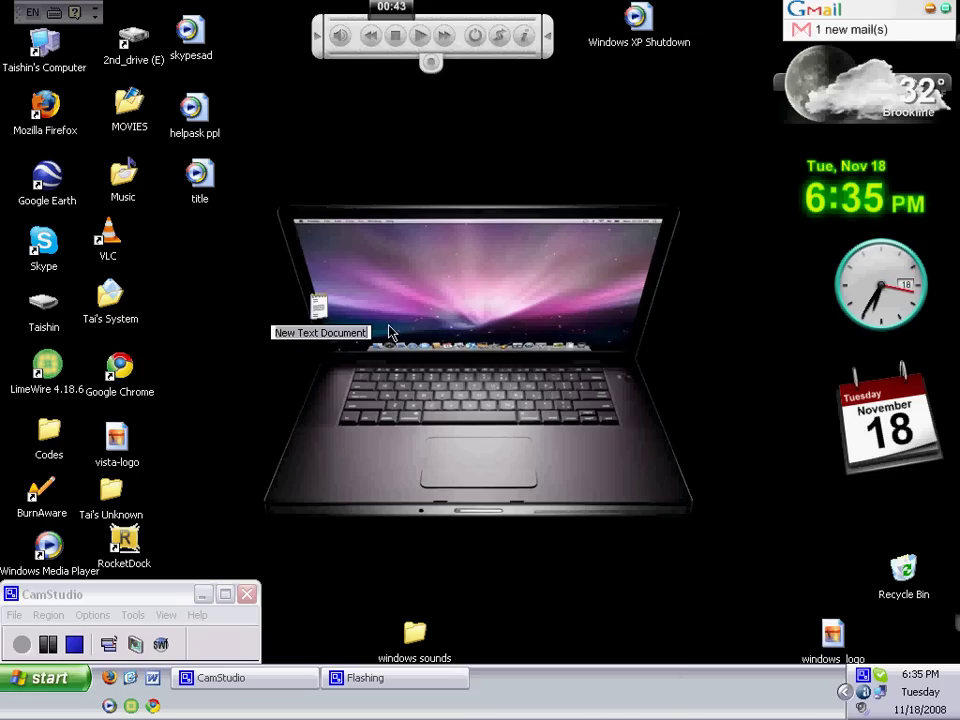
{"action": "type", "text": "youtu"}
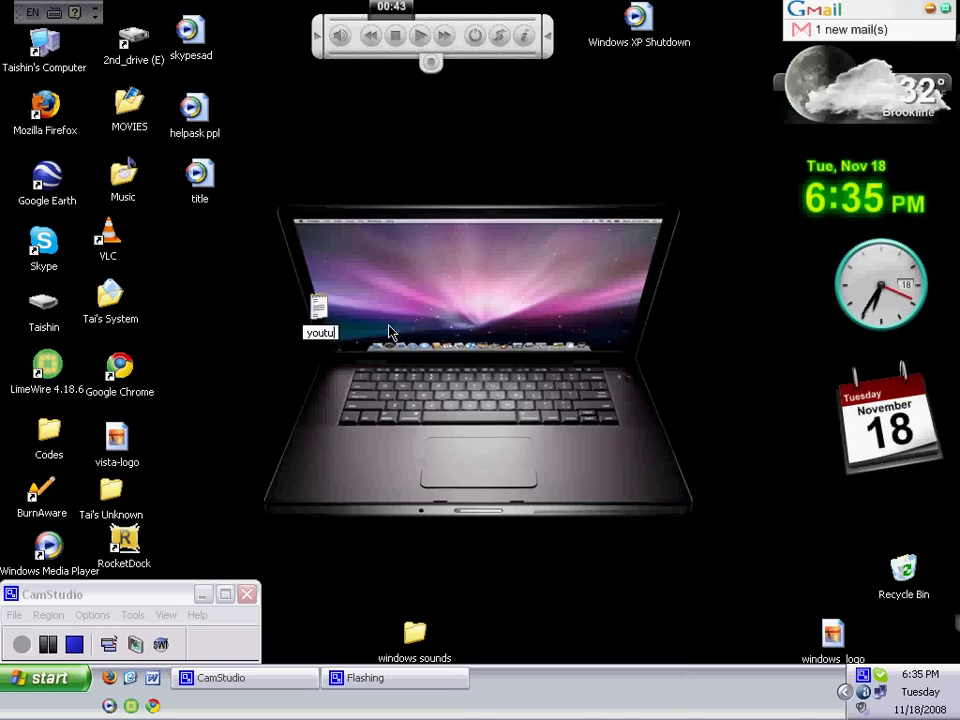
{"action": "type", "text": "be"}
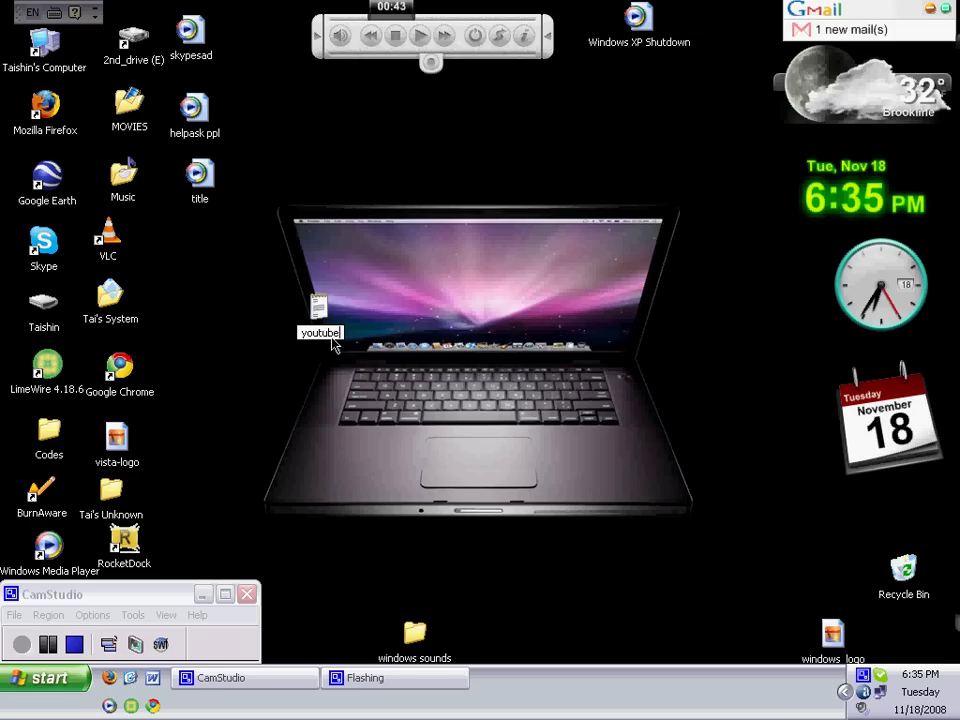
{"action": "key", "text": "Return"}
- Rename the youtube text document to youtube.bat by appending .bat
{"action": "right_click", "coordinate": [326, 338]}
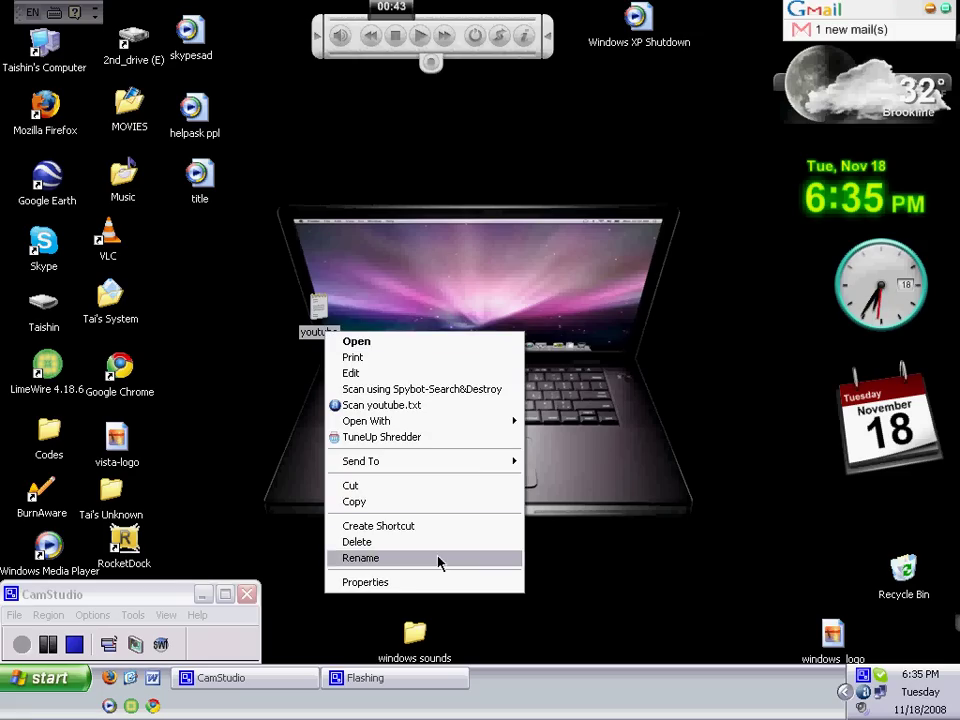
{"action": "left_click", "coordinate": [437, 560]}
{"action": "left_click", "coordinate": [344, 332]}
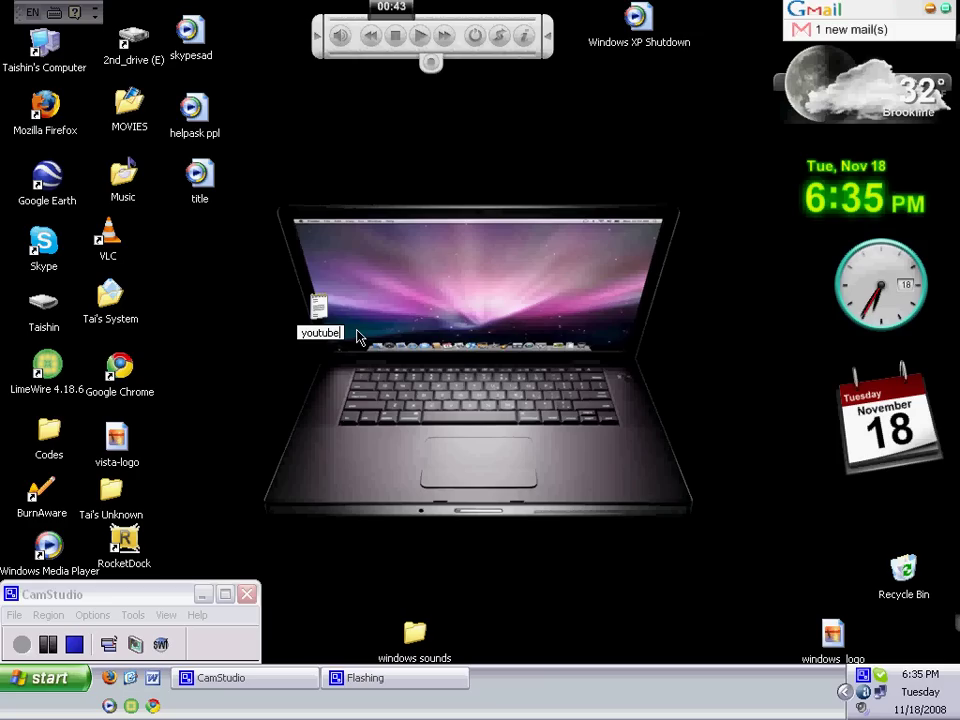
{"action": "type", "text": ".bat"}
{"action": "left_click", "coordinate": [303, 312]}
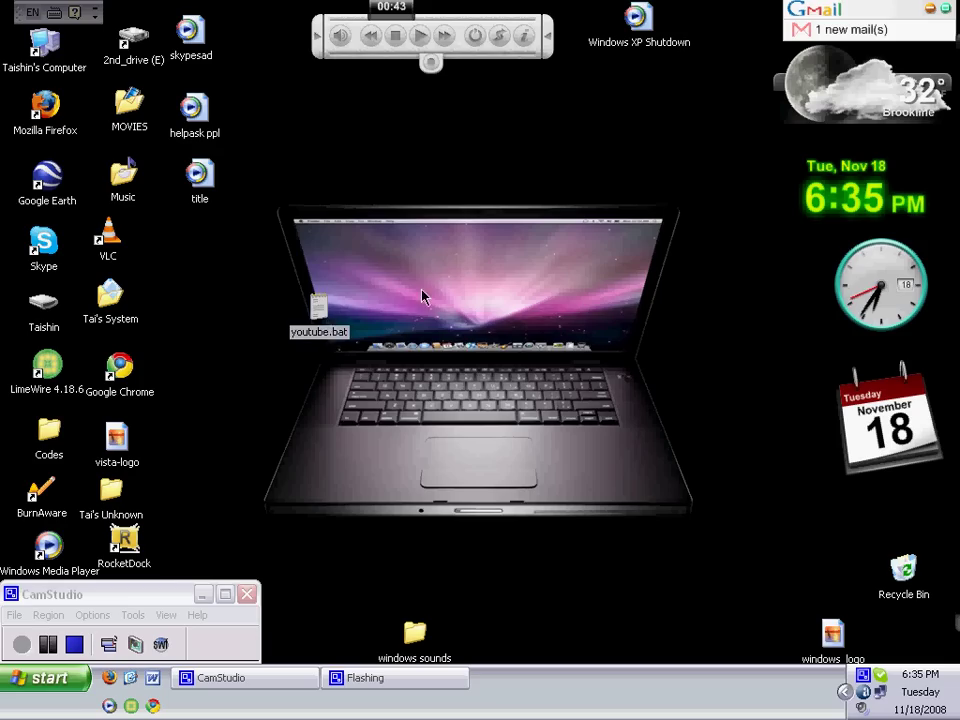
{"action": "right_click", "coordinate": [313, 314]}
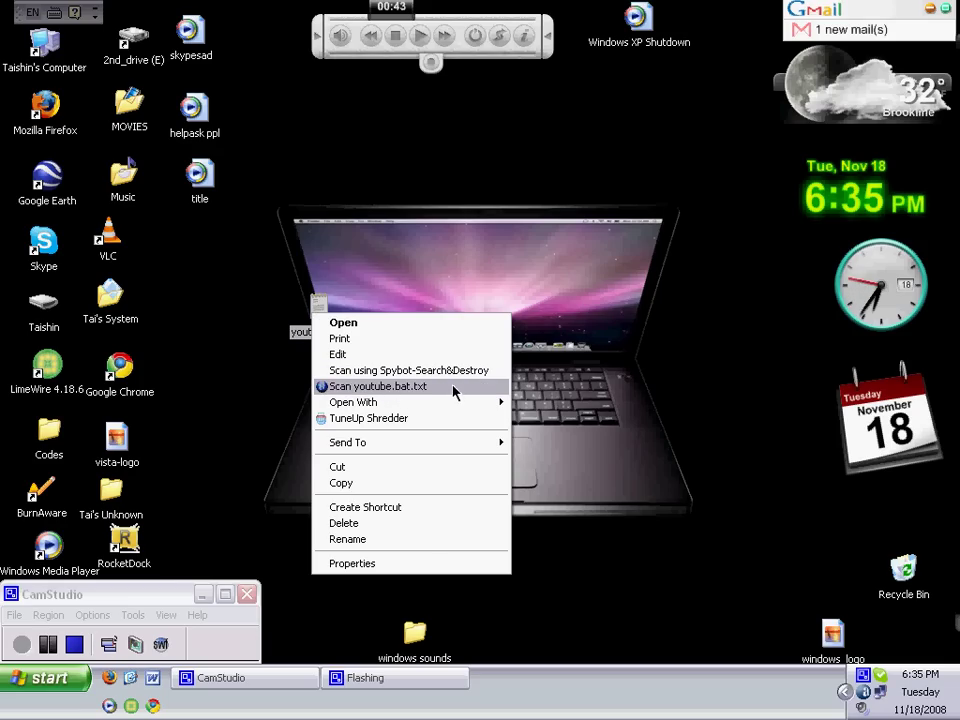
{"action": "left_click", "coordinate": [306, 369]}
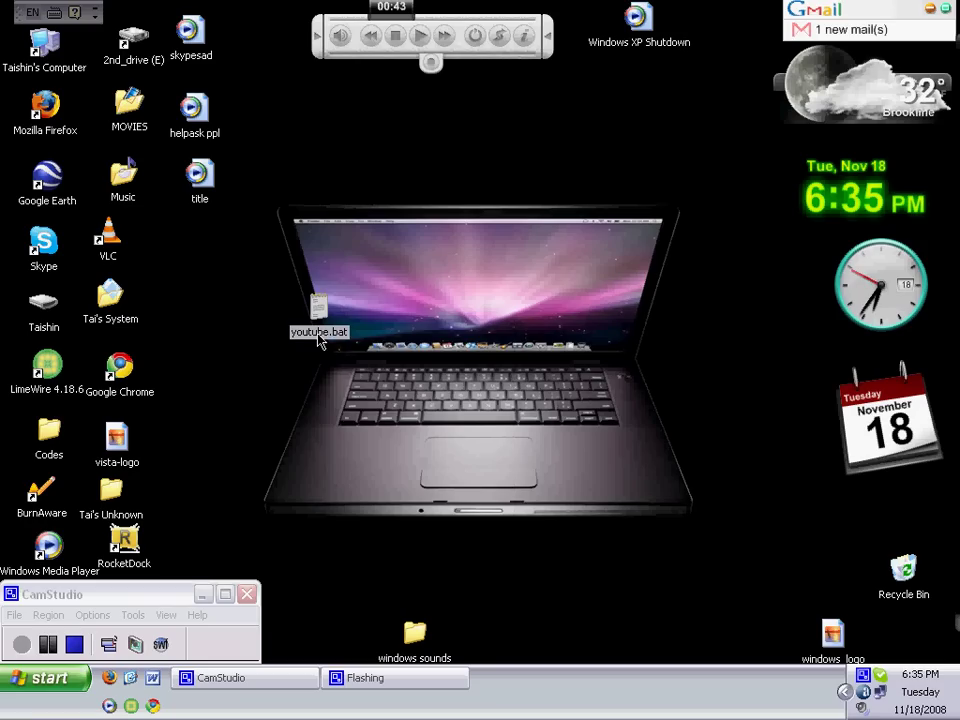
{"action": "right_click", "coordinate": [320, 341]}
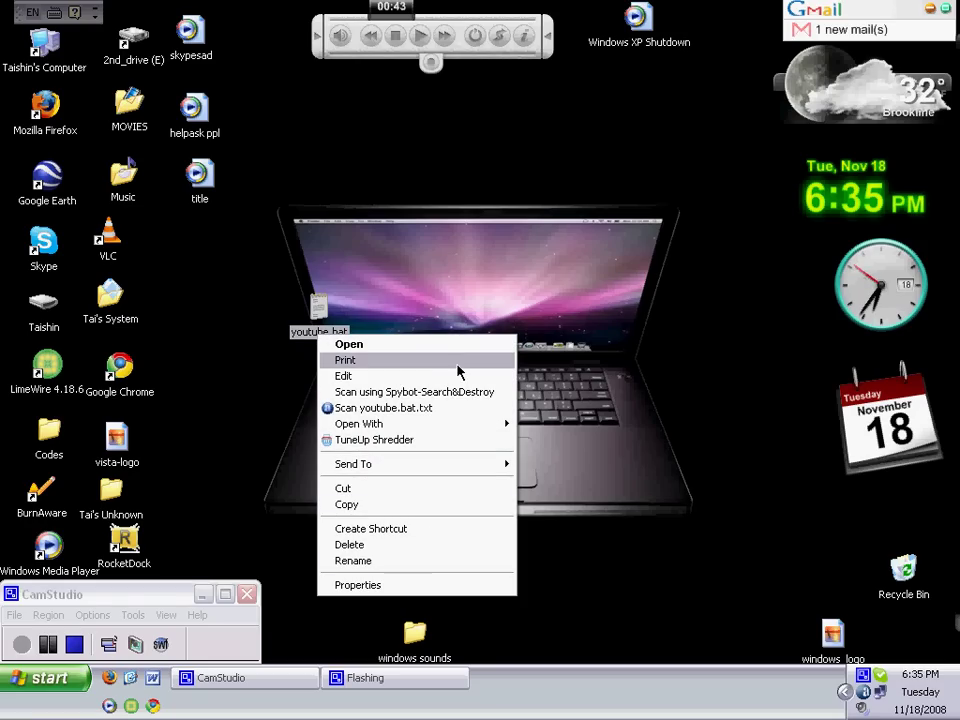
- Open youtube.bat in Notepad and move the window to the screen centre
{"action": "left_click", "coordinate": [274, 360]}
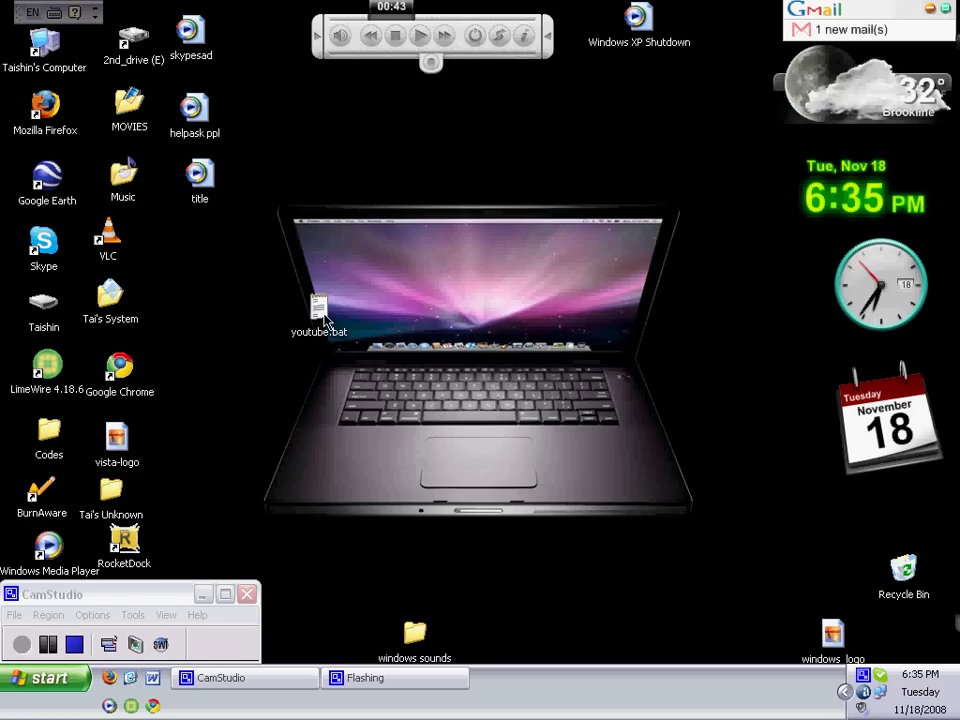
{"action": "left_click", "coordinate": [323, 330]}
{"action": "right_click", "coordinate": [320, 333]}
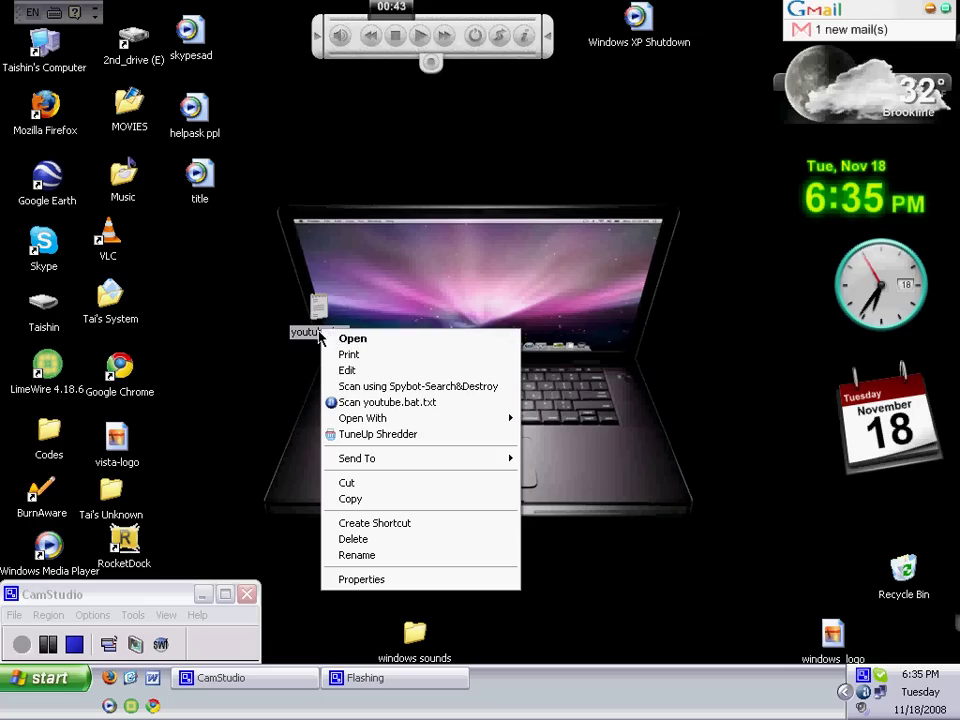
{"action": "left_click", "coordinate": [349, 339]}
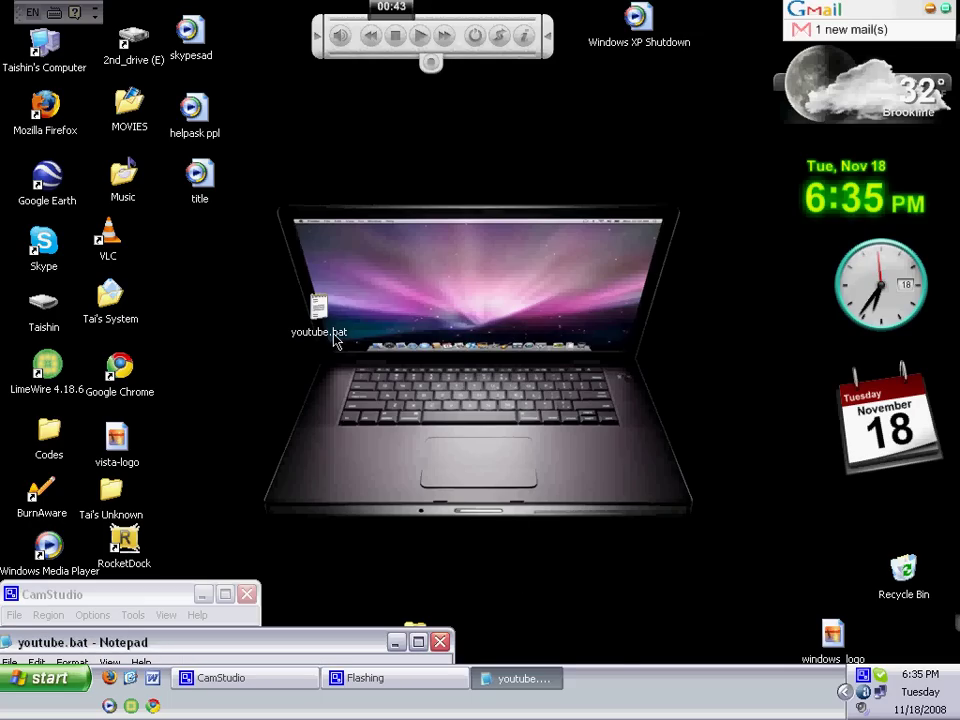
{"action": "left_click_drag", "start_coordinate": [340, 651], "coordinate": [602, 198]}
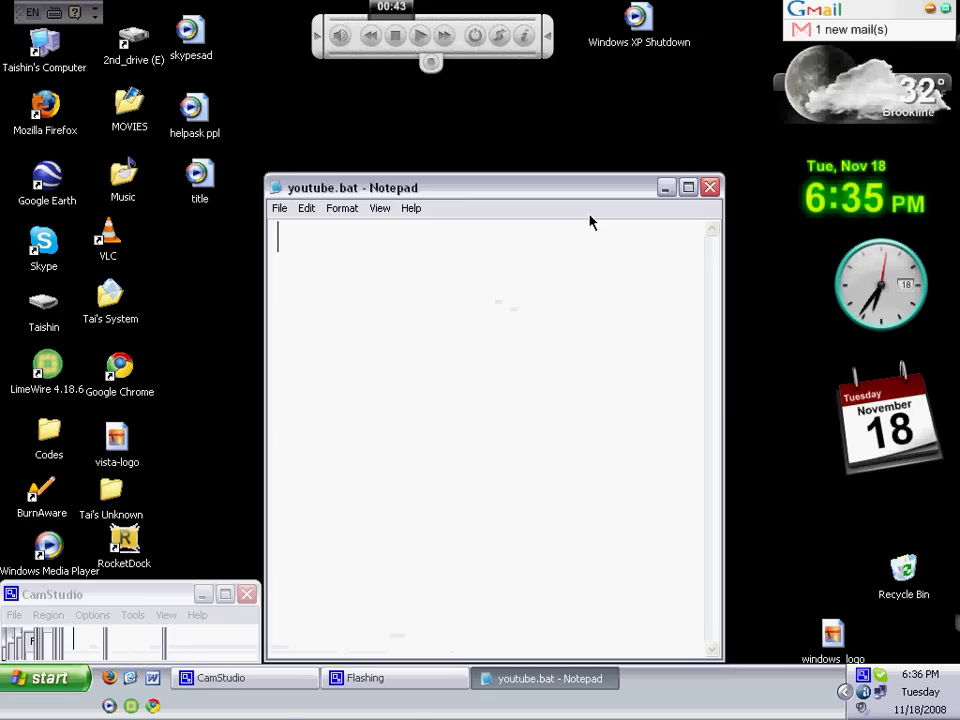
- Save the document via Save As under the quoted name "youtube.bat"
{"action": "left_click", "coordinate": [279, 210]}
{"action": "left_click", "coordinate": [332, 277]}
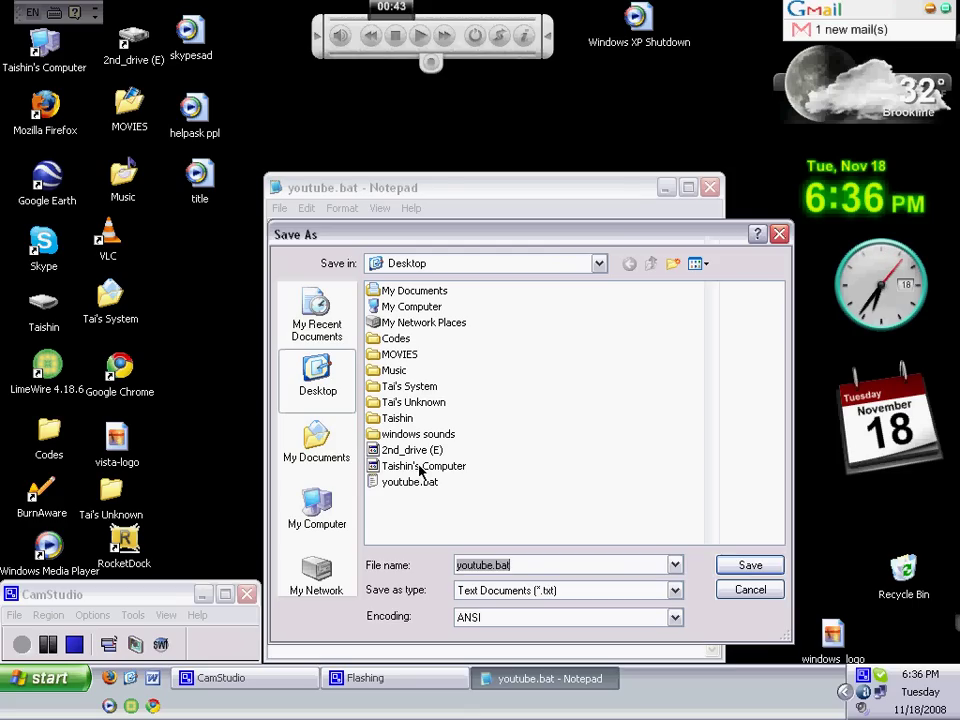
{"action": "type", "text": "f"}
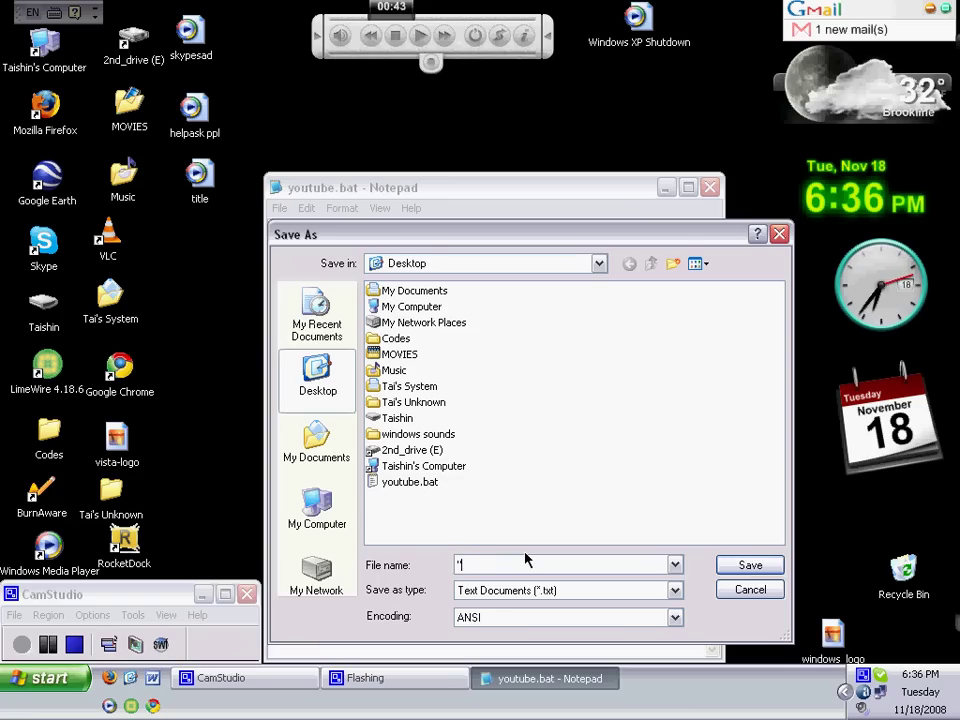
{"action": "type", "text": "youtube.bat"}
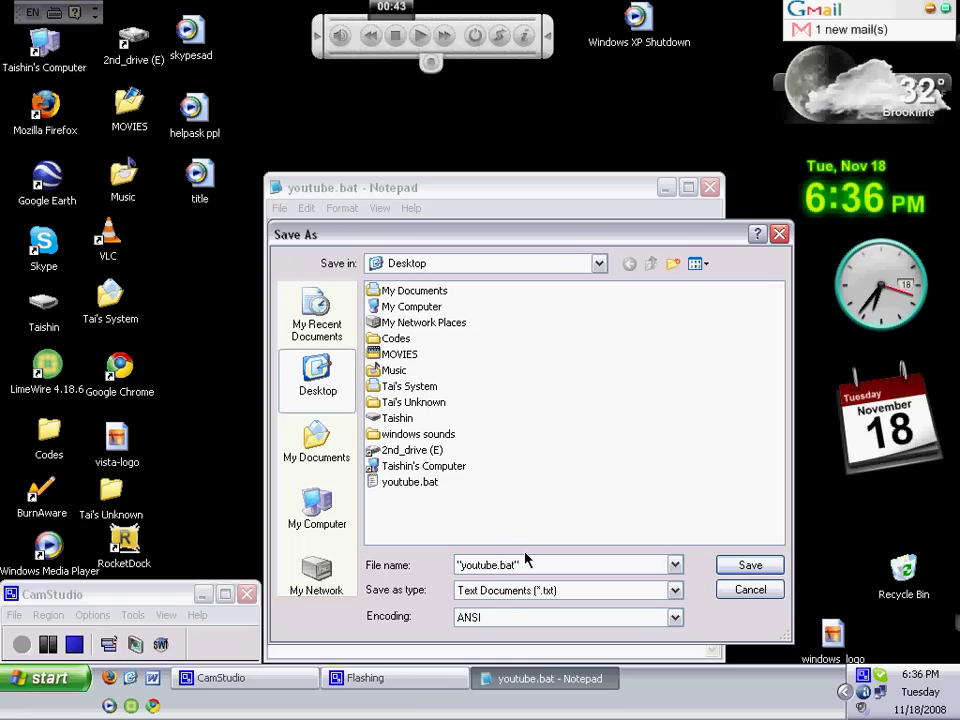
{"action": "key", "text": "Return"}
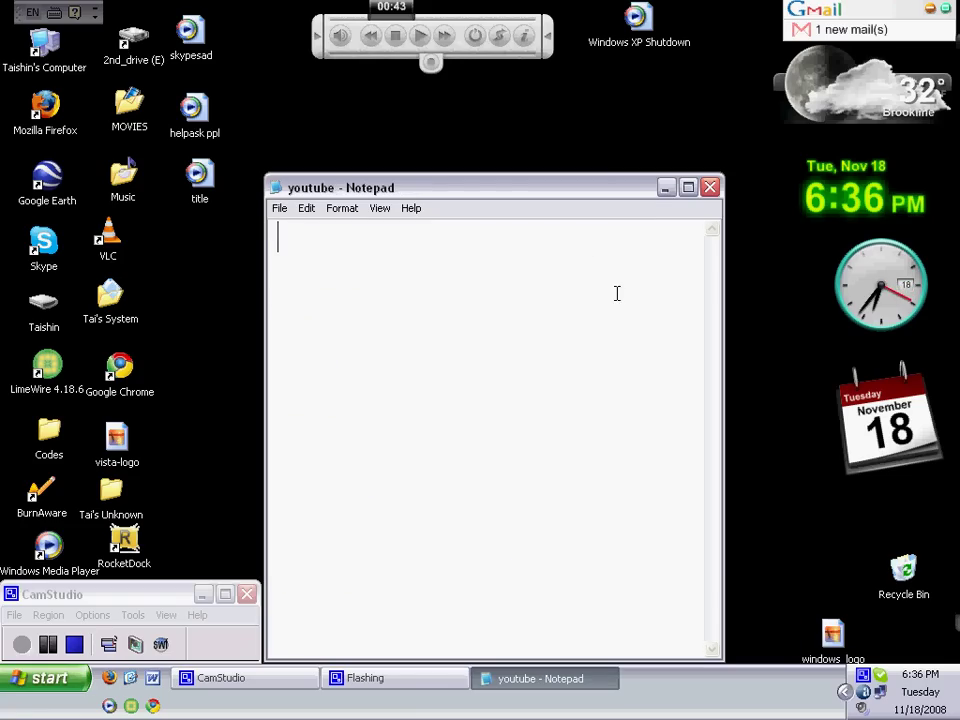
- Minimize Notepad and delete the new youtube batch file from the desktop
{"action": "left_click", "coordinate": [664, 189]}
{"action": "left_click_drag", "start_coordinate": [272, 232], "coordinate": [472, 294]}
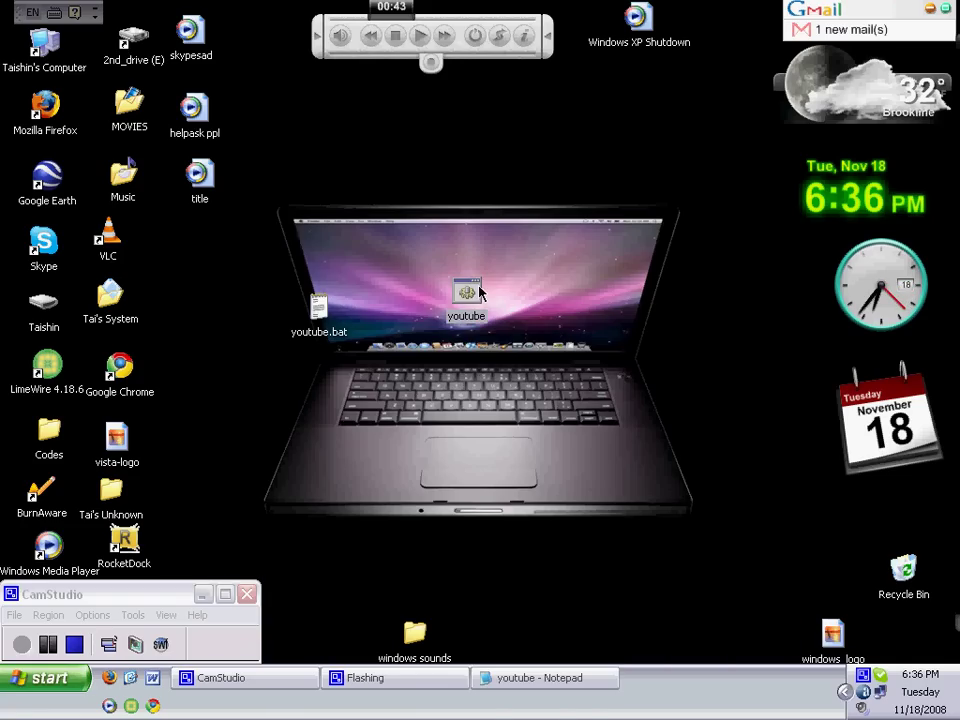
{"action": "right_click", "coordinate": [472, 294]}
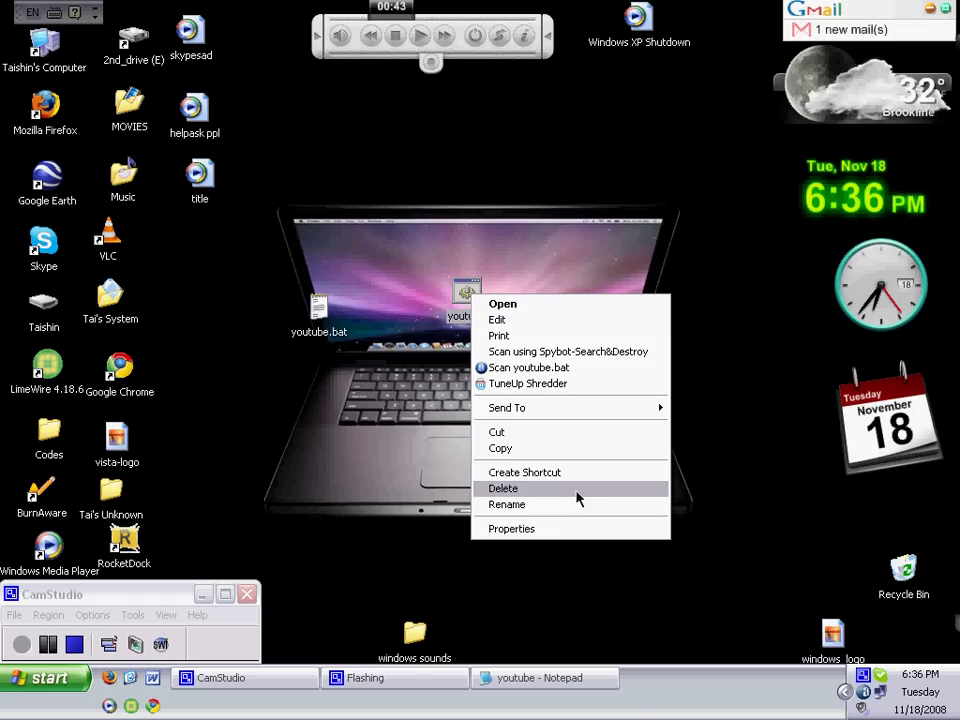
{"action": "left_click", "coordinate": [576, 490]}
{"action": "left_click", "coordinate": [543, 362]}
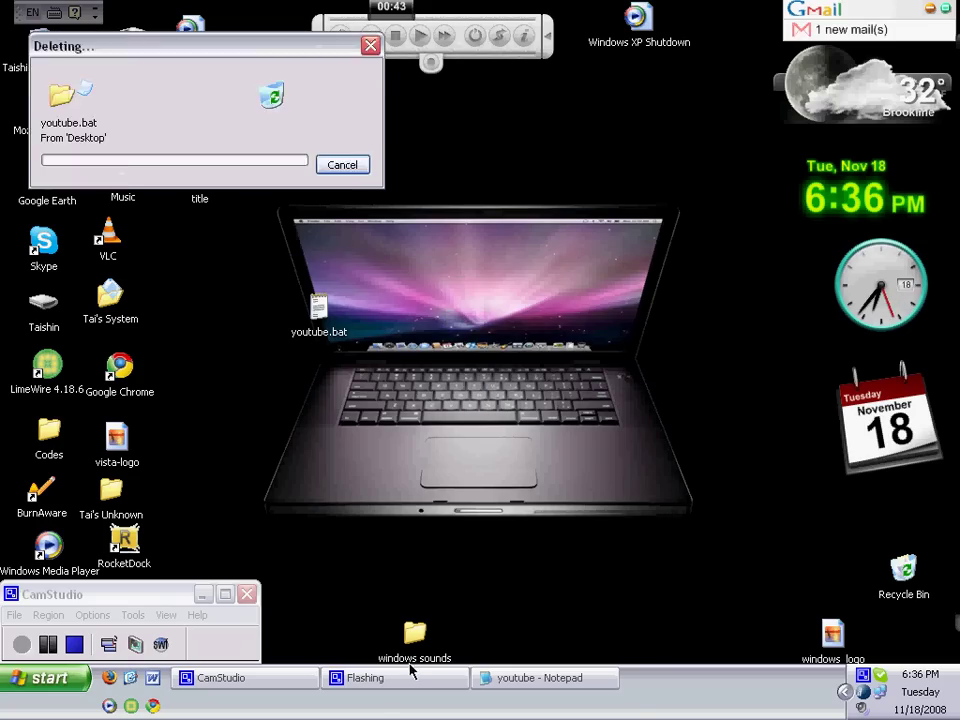
- Restore Notepad and save the note again as youtube
{"action": "left_click", "coordinate": [496, 681]}
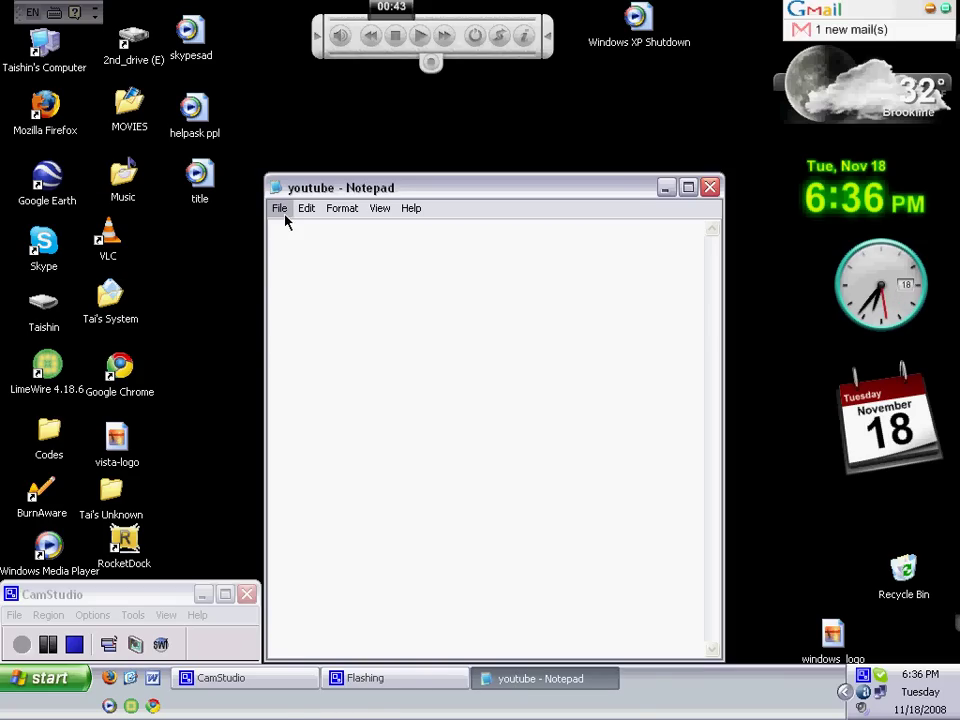
{"action": "left_click", "coordinate": [281, 210]}
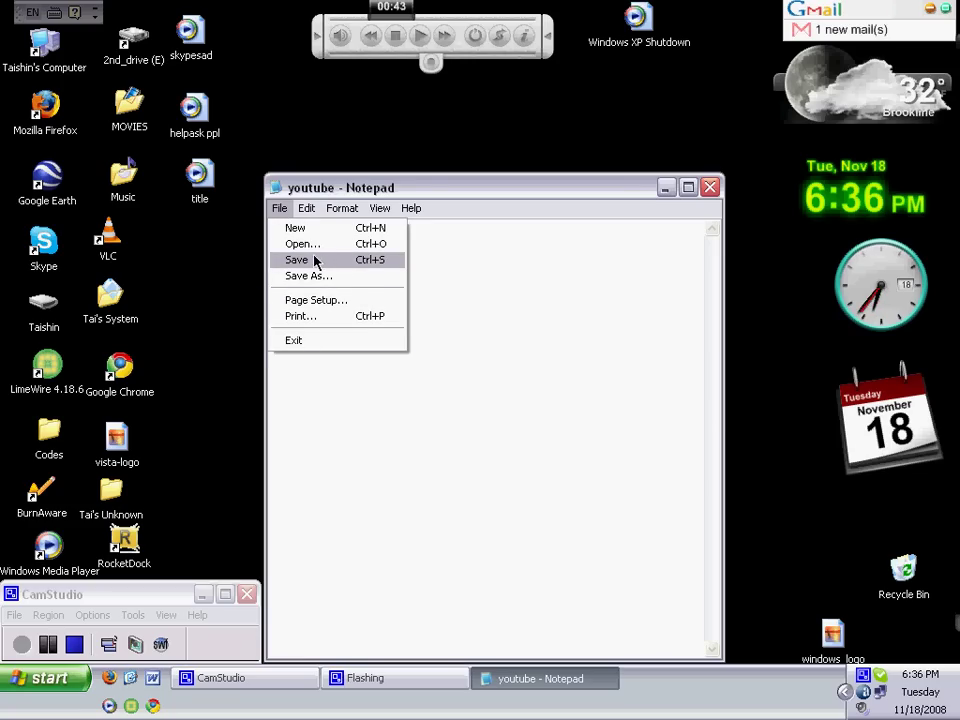
{"action": "left_click", "coordinate": [326, 285]}
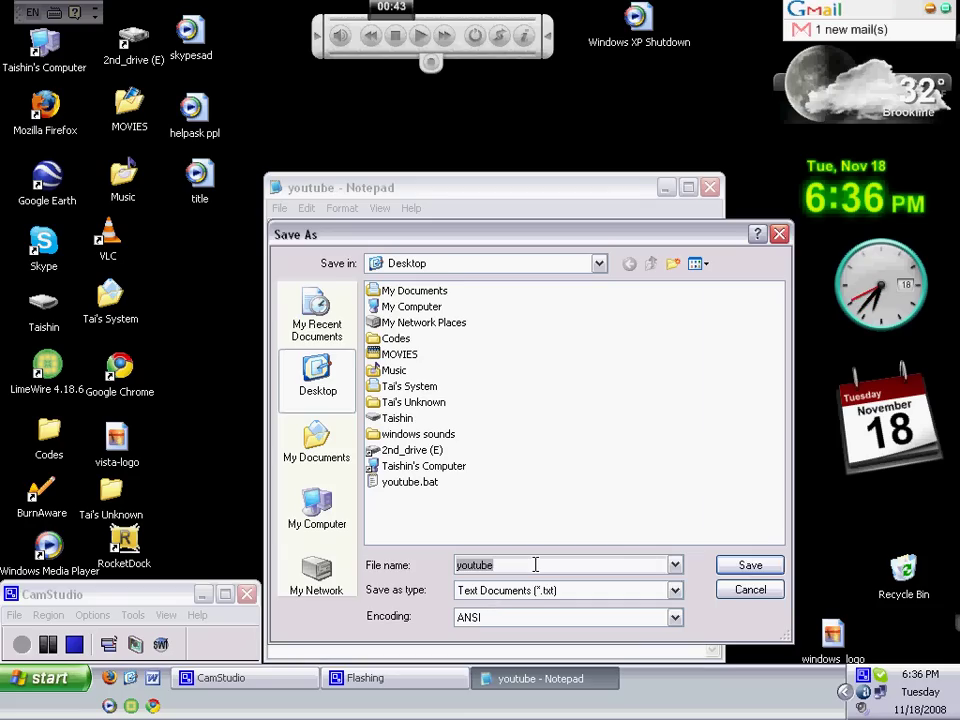
{"action": "key", "text": "Return"}
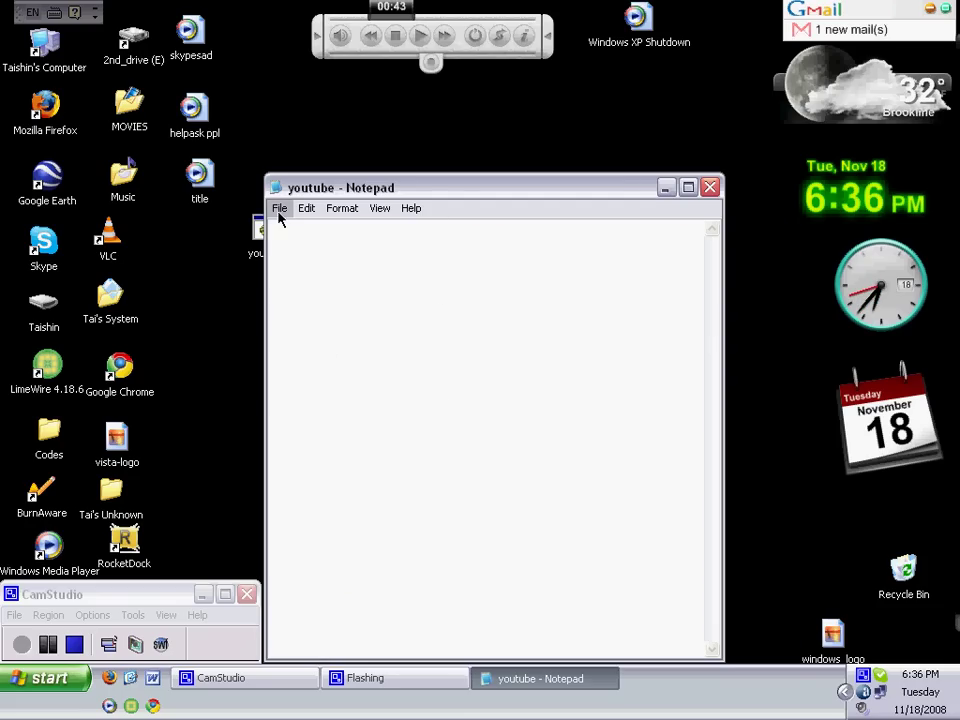
- Save the note as "youtube.wma", then minimize Notepad and move the new icon
{"action": "left_click", "coordinate": [280, 209]}
{"action": "left_click", "coordinate": [326, 278]}
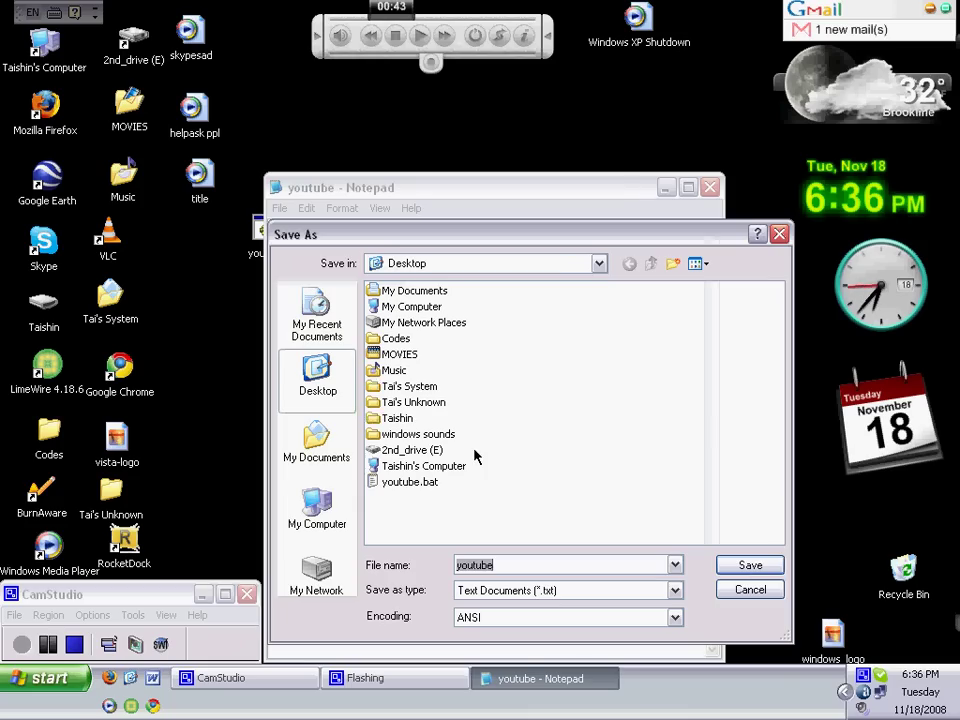
{"action": "type", "text": "\""}
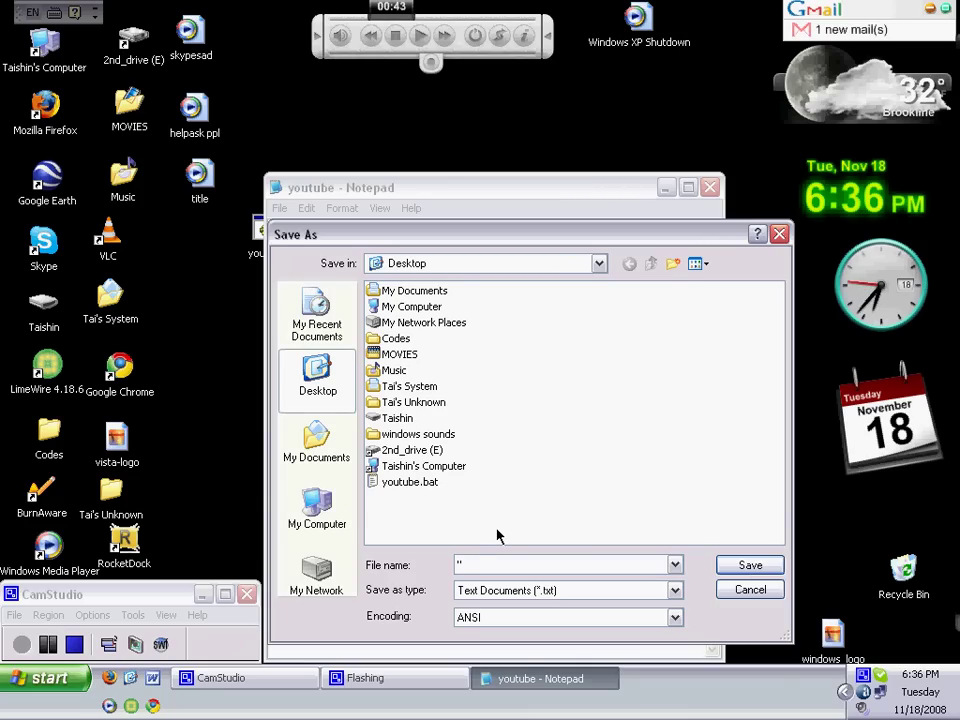
{"action": "type", "text": "youtube.wma\""}
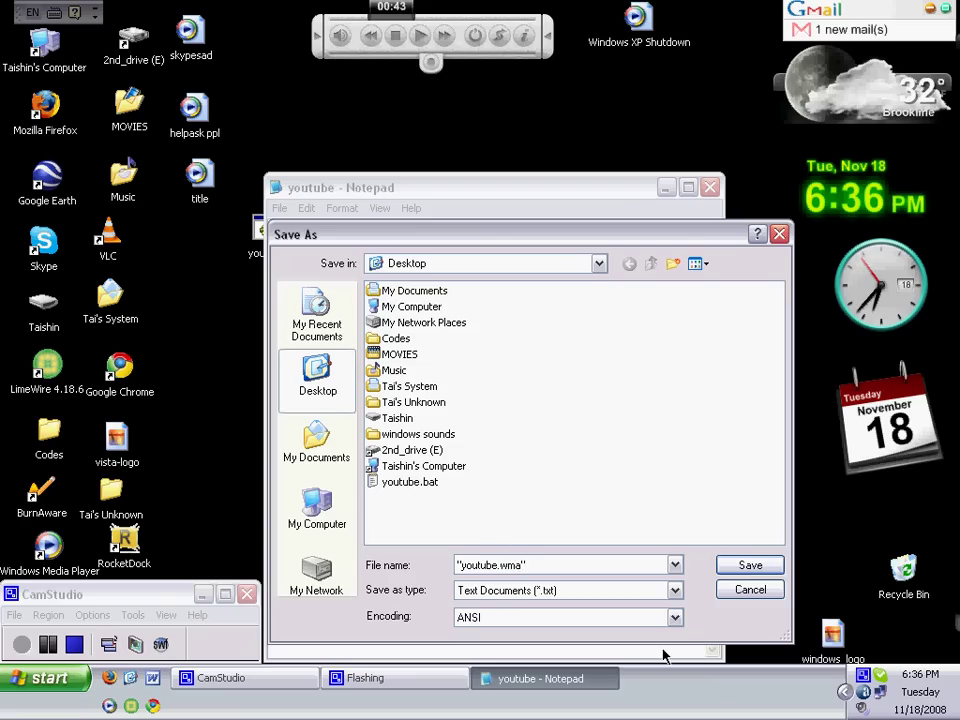
{"action": "left_click", "coordinate": [750, 566]}
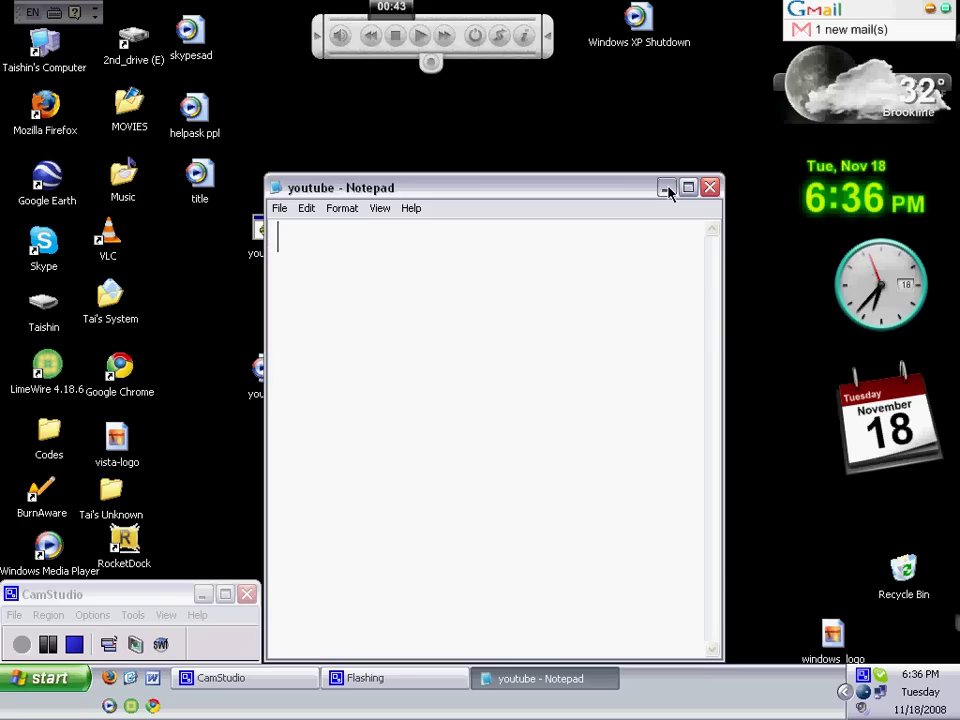
{"action": "left_click", "coordinate": [666, 188]}
{"action": "left_click_drag", "start_coordinate": [283, 407], "coordinate": [905, 580]}
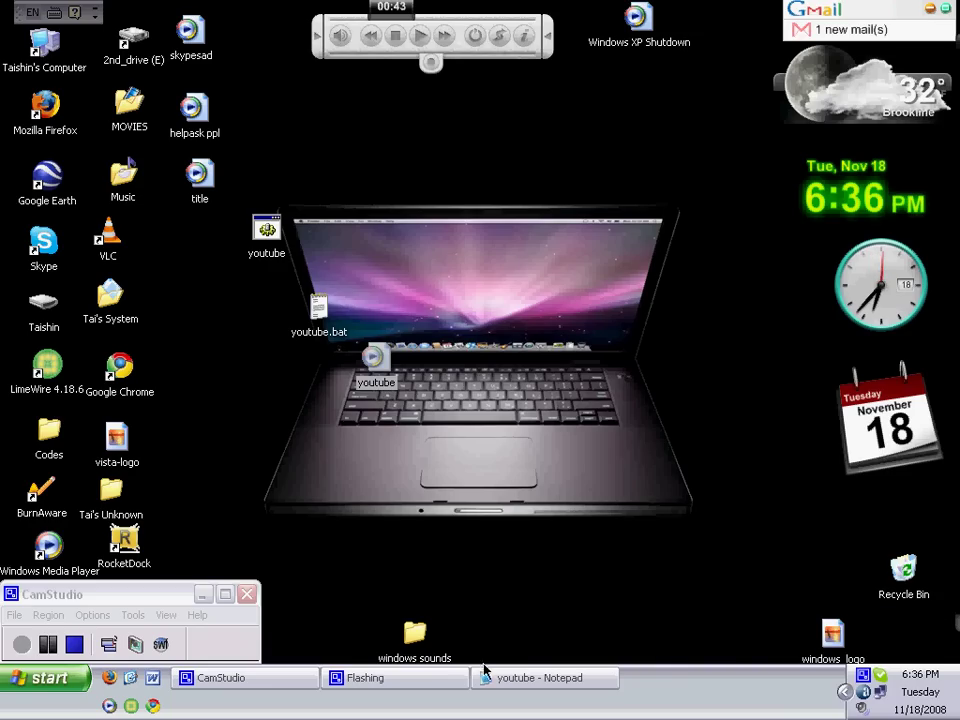
- Restore Notepad and Save As with the quoted name "youtube" to drop the extension
{"action": "left_click", "coordinate": [531, 678]}
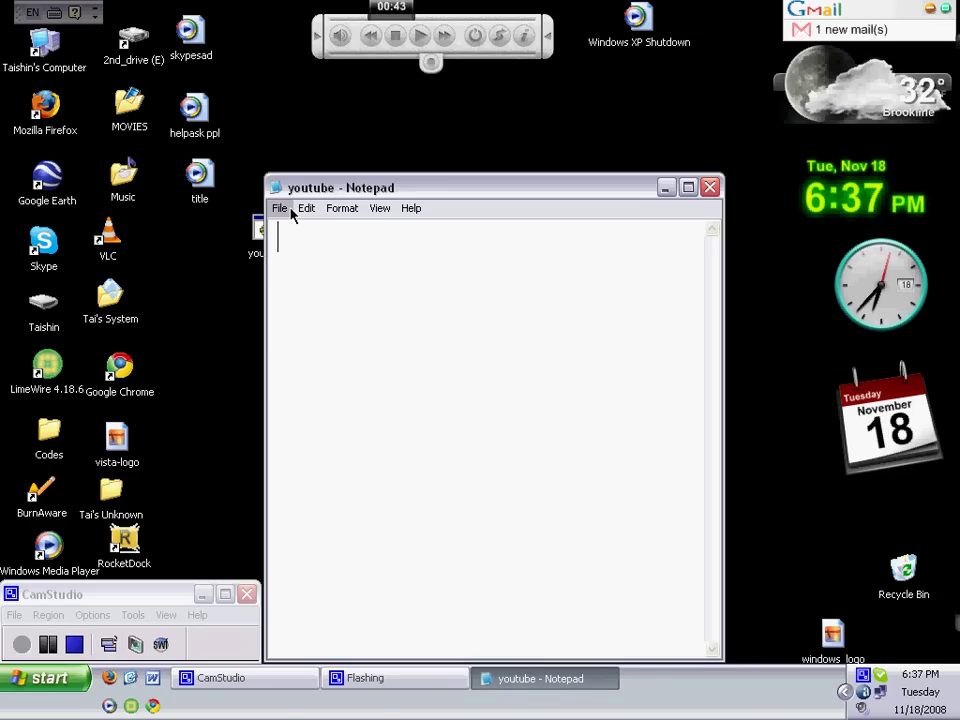
{"action": "left_click", "coordinate": [279, 208]}
{"action": "left_click", "coordinate": [454, 482]}
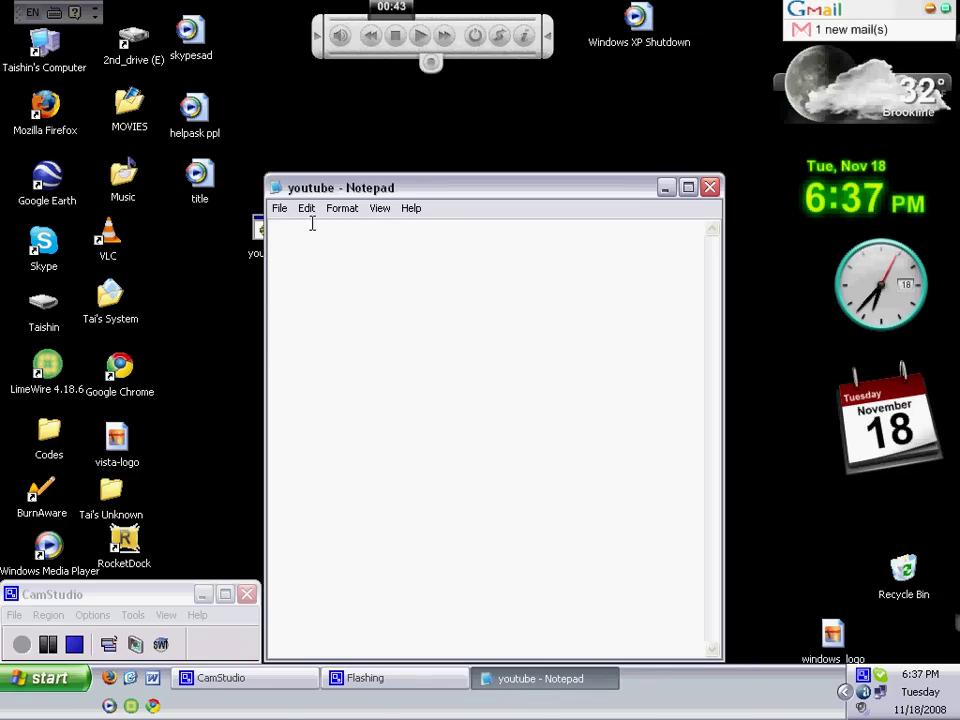
{"action": "left_click", "coordinate": [279, 208]}
{"action": "left_click", "coordinate": [467, 386]}
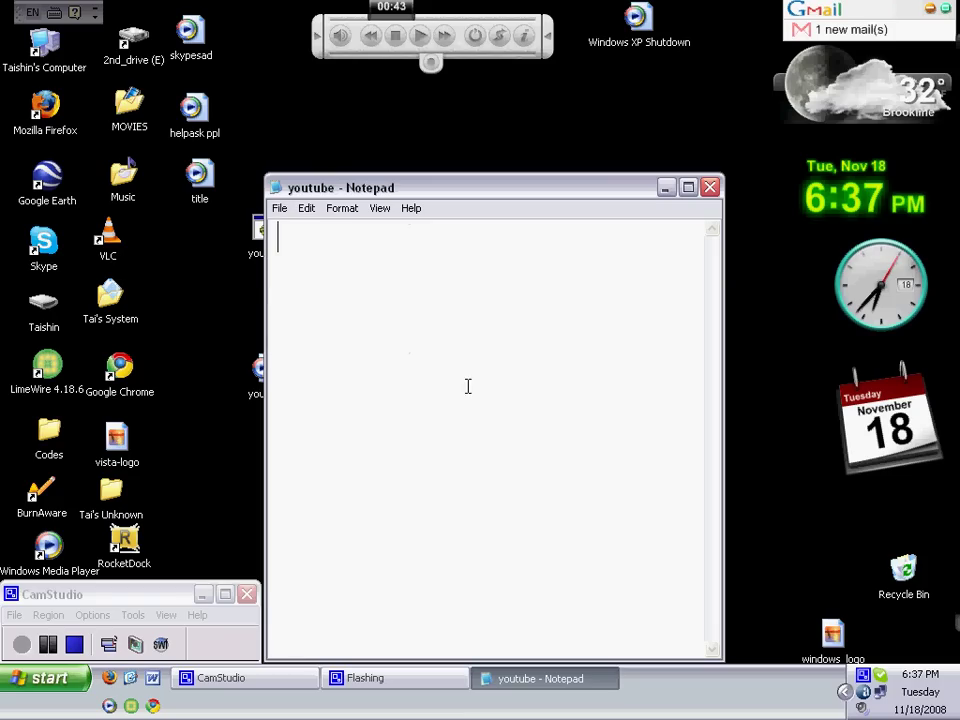
{"action": "left_click", "coordinate": [280, 208]}
{"action": "left_click", "coordinate": [349, 278]}
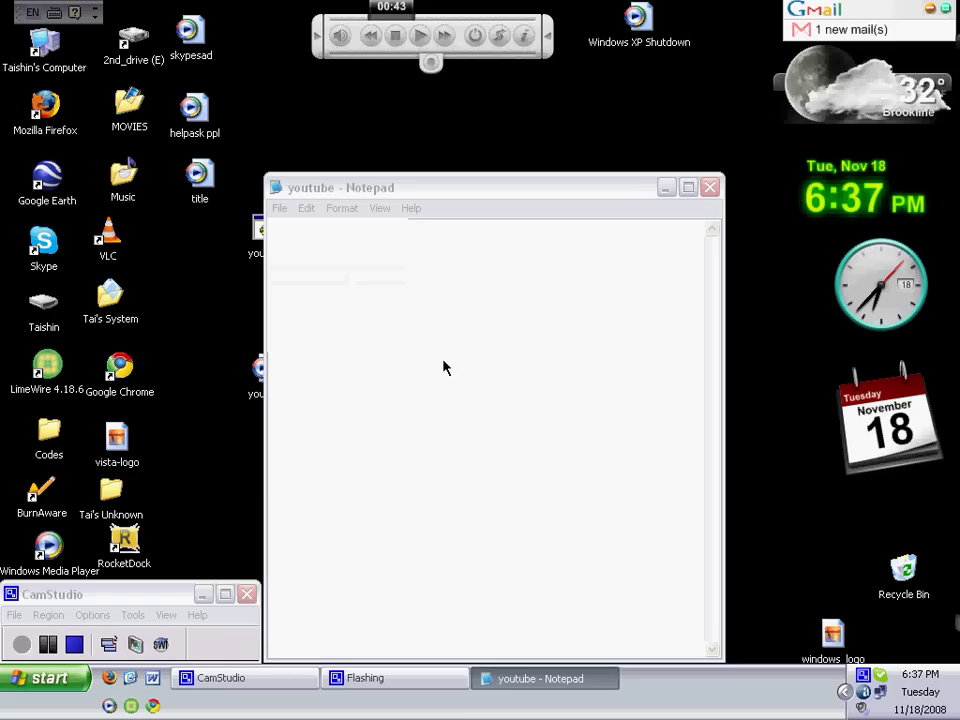
{"action": "left_click", "coordinate": [529, 566]}
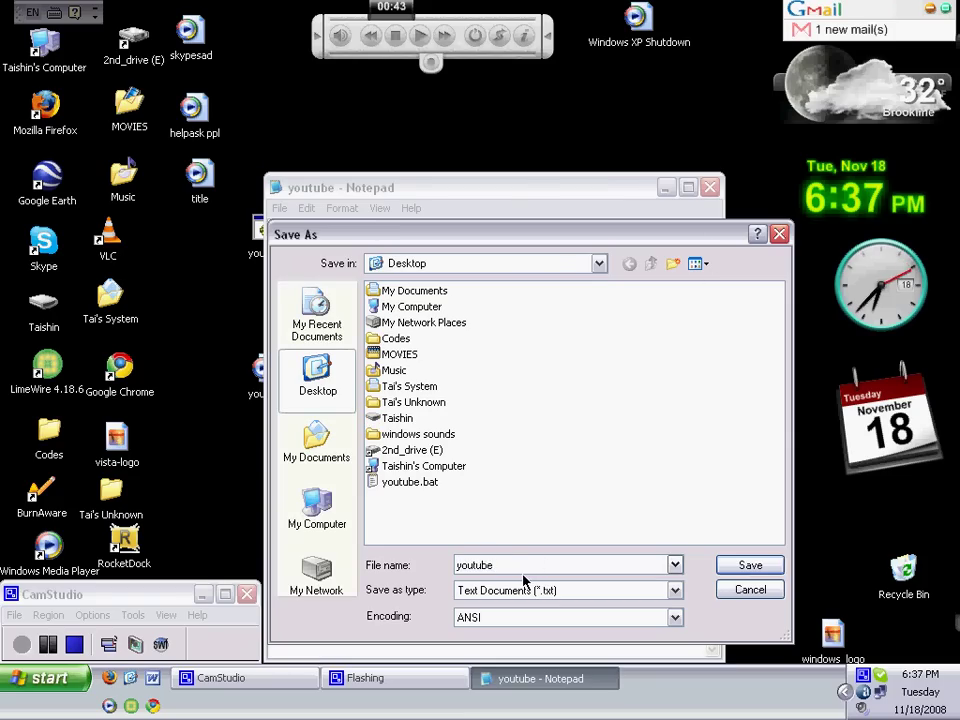
{"action": "key", "text": "BackSpace"}
{"action": "key", "text": "BackSpace"}
{"action": "key", "text": "BackSpace"}
{"action": "key", "text": "BackSpace"}
{"action": "key", "text": "BackSpace"}
{"action": "key", "text": "BackSpace"}
{"action": "type", "text": "\"youtube\""}
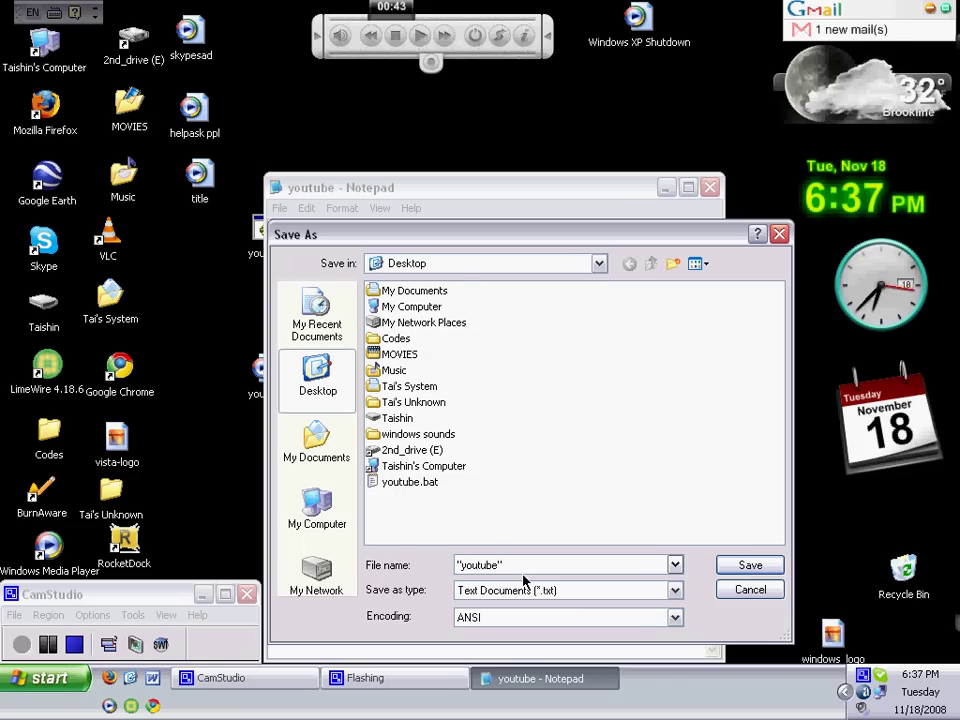
{"action": "key", "text": "Return"}
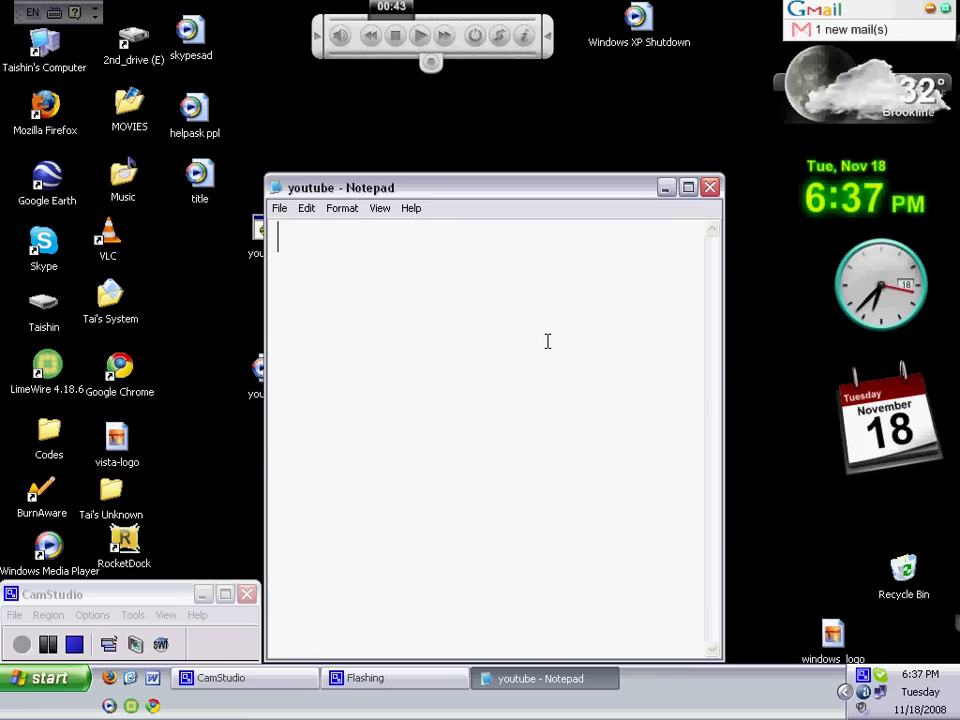
- Drag all four youtube test files, including youtube.bat, into the Recycle Bin, then close Notepad
{"action": "left_click", "coordinate": [664, 190]}
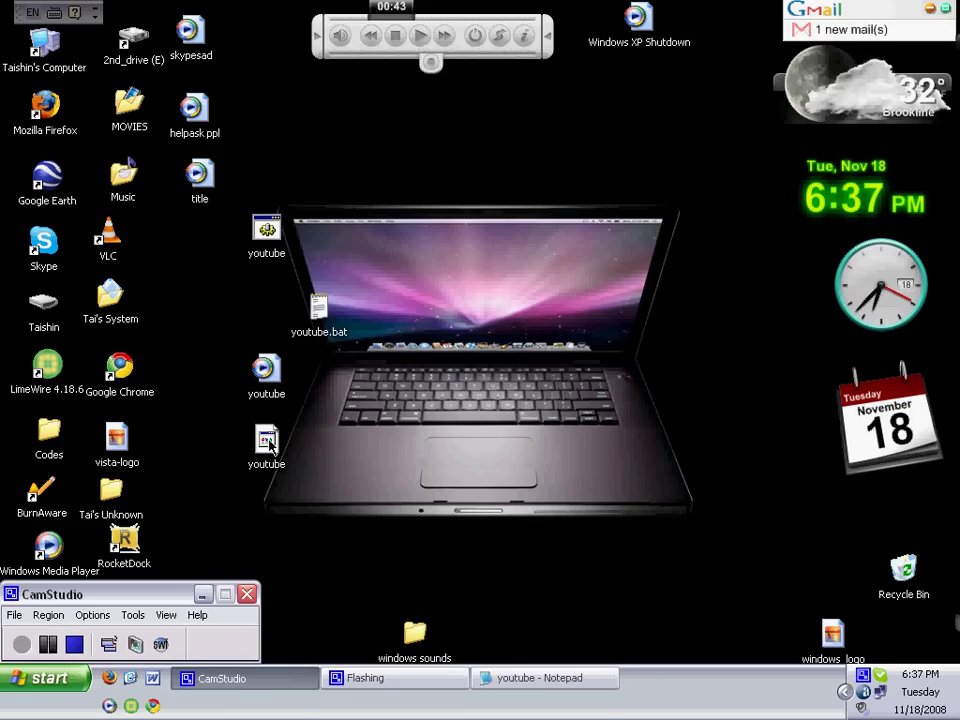
{"action": "left_click_drag", "start_coordinate": [270, 440], "coordinate": [384, 387]}
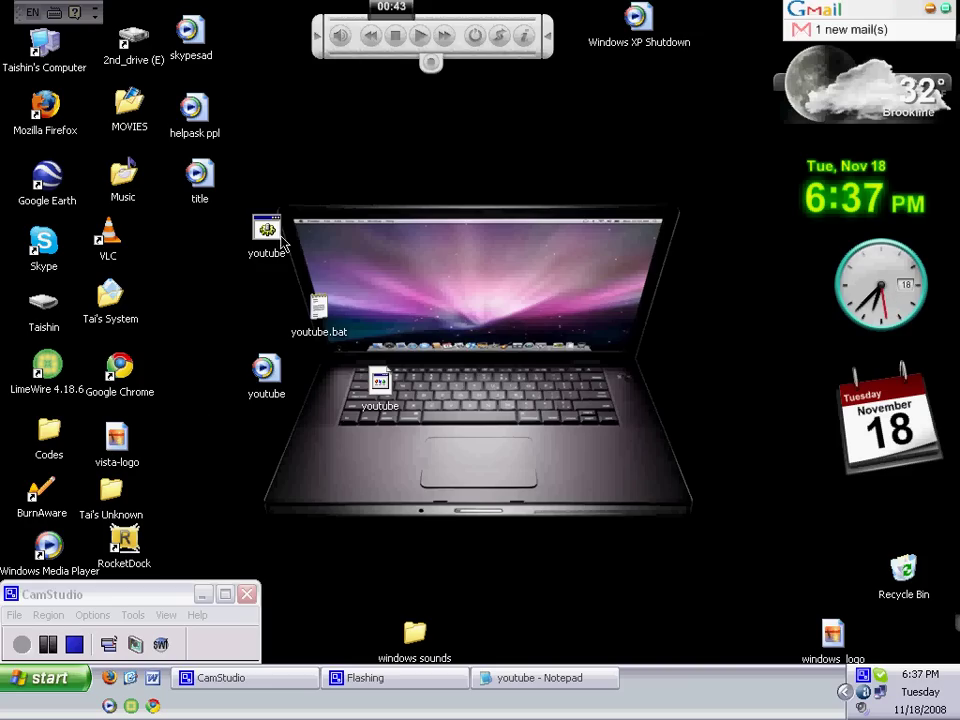
{"action": "left_click_drag", "start_coordinate": [283, 244], "coordinate": [903, 570]}
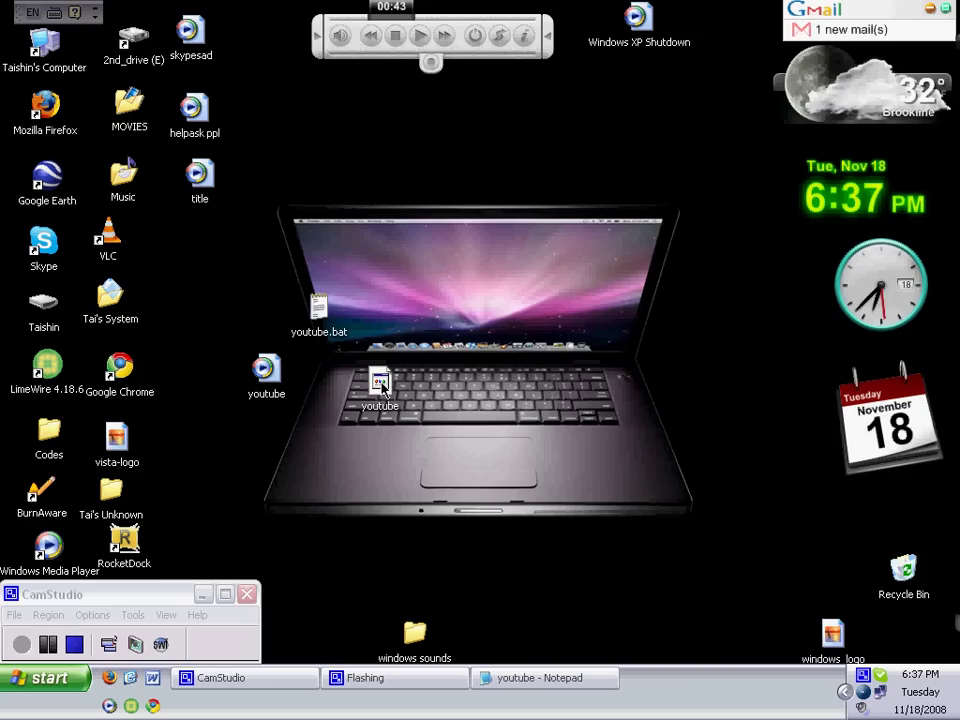
{"action": "left_click_drag", "start_coordinate": [383, 388], "coordinate": [904, 568]}
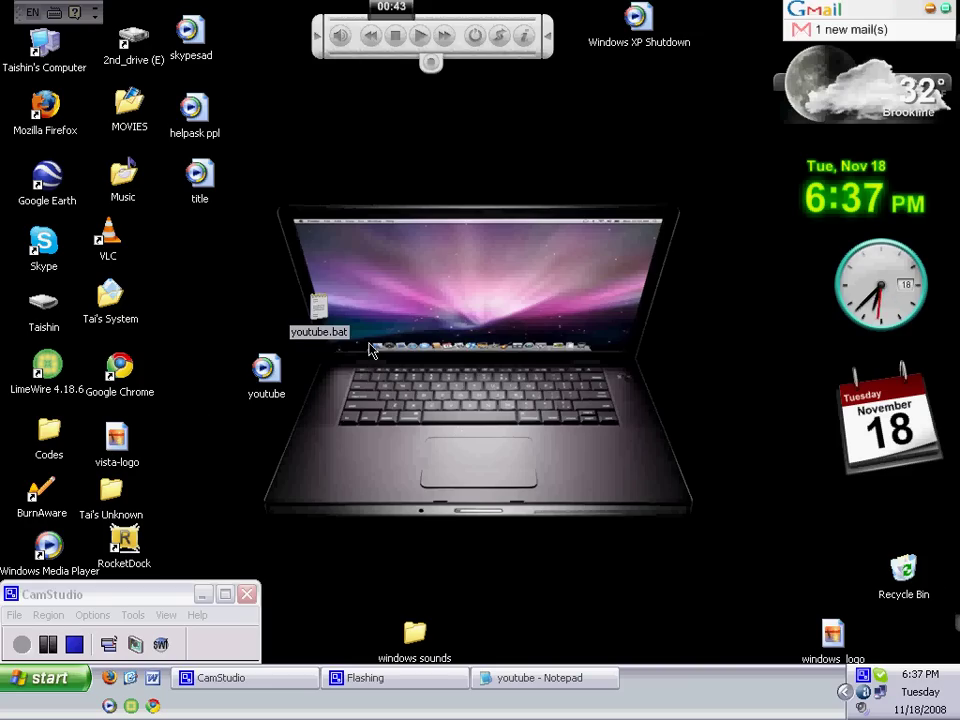
{"action": "left_click_drag", "start_coordinate": [370, 350], "coordinate": [903, 572]}
{"action": "left_click_drag", "start_coordinate": [284, 386], "coordinate": [903, 570]}
{"action": "left_click", "coordinate": [540, 677]}
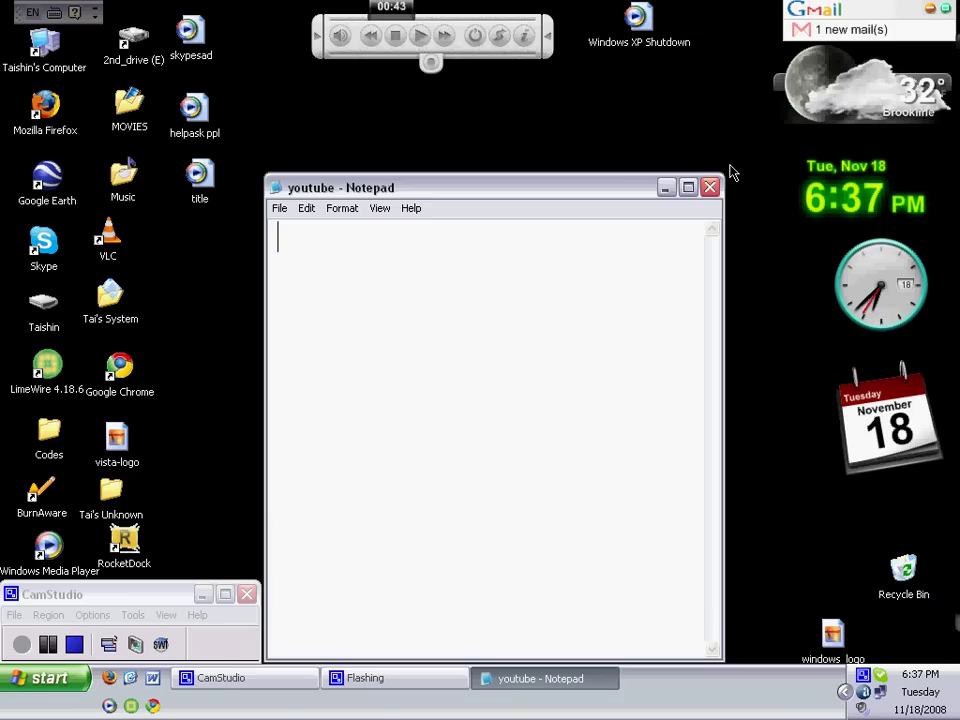
{"action": "left_click", "coordinate": [709, 187]}
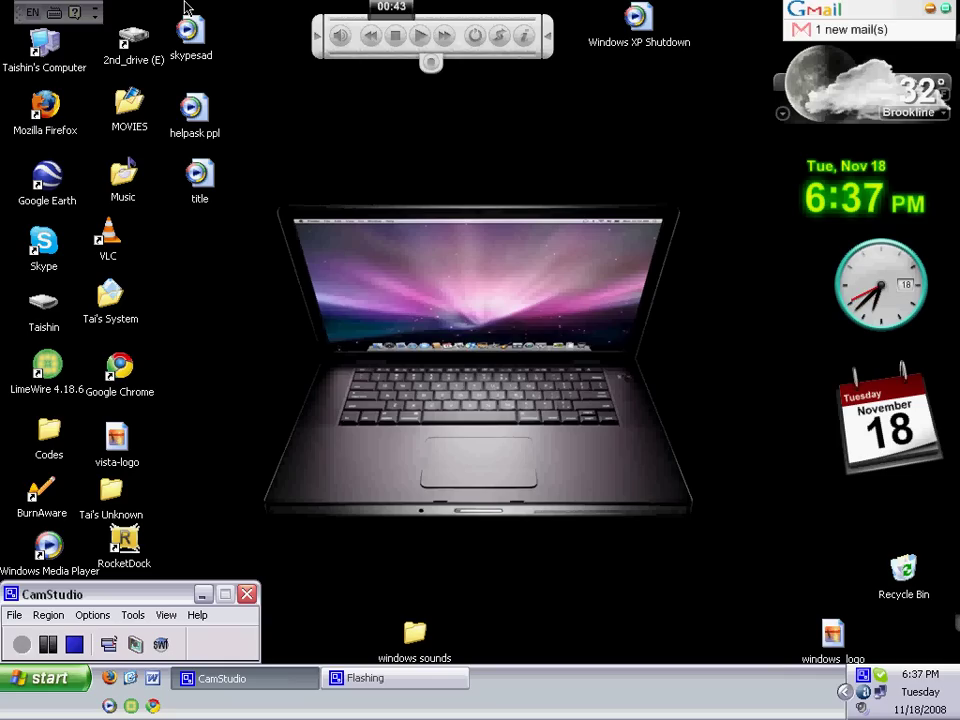
- Drag My Computer to the top screen edge as a docked toolbar and shorten it
{"action": "left_click", "coordinate": [42, 40]}
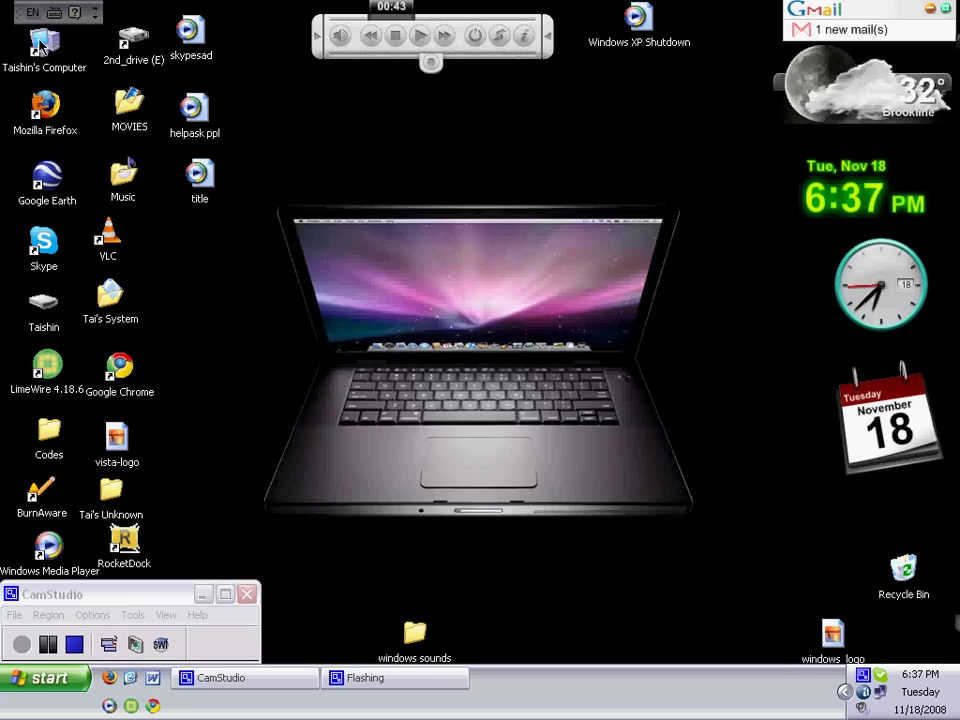
{"action": "left_click_drag", "start_coordinate": [42, 40], "coordinate": [732, 10]}
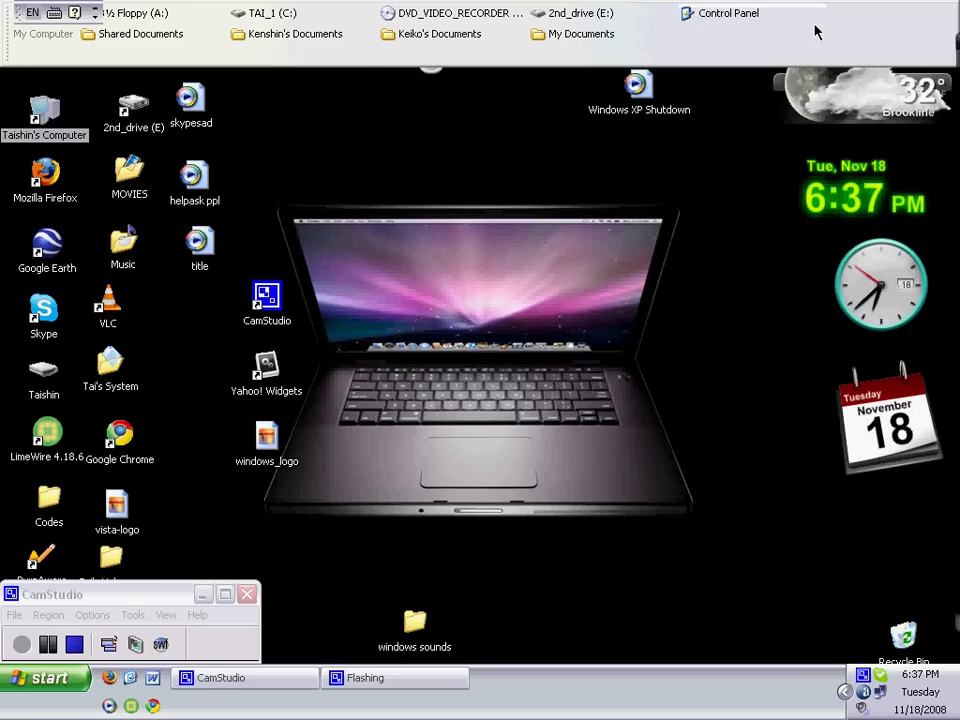
{"action": "left_click_drag", "start_coordinate": [358, 73], "coordinate": [365, 60]}
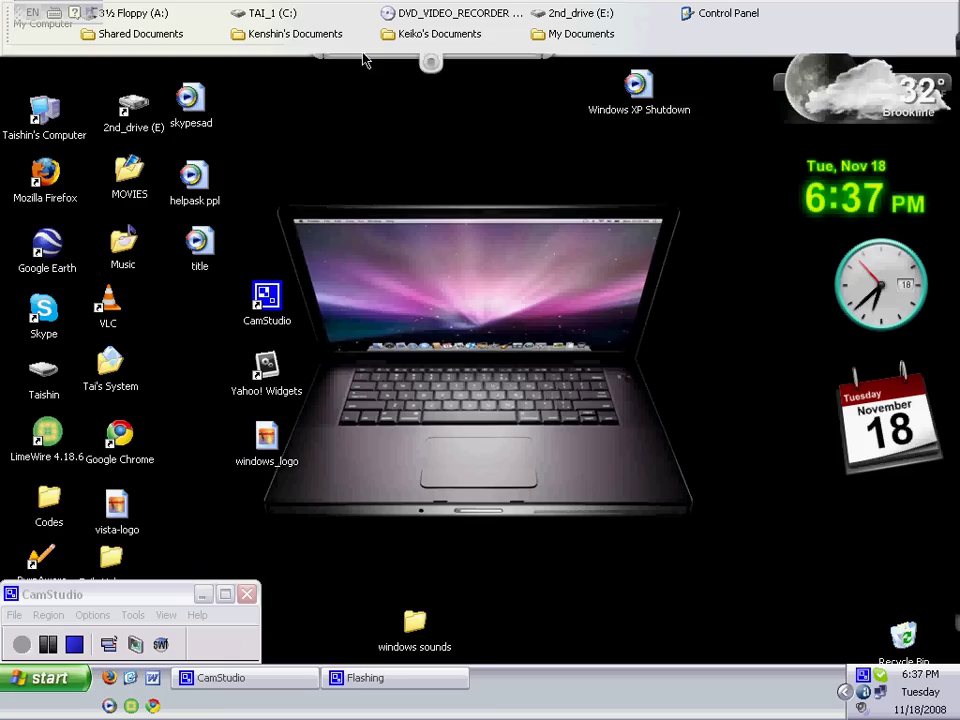